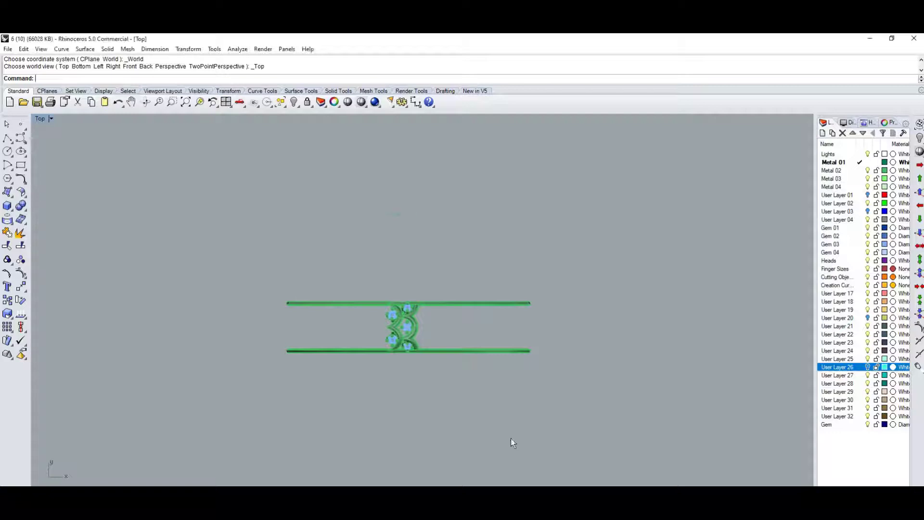
# Orbit and zoom the Top viewport to inspect the two-band ring.
pyautogui.moveTo(513, 443)
pyautogui.keyDown('ctrl'); pyautogui.keyDown('shift'); pyautogui.mouseDown(button='right')
pyautogui.moveTo(492, 371)
pyautogui.moveTo(403, 361)
pyautogui.moveTo(353, 303)
pyautogui.moveTo(504, 337)
pyautogui.moveTo(500, 347)
pyautogui.mouseUp(button='right'); pyautogui.keyUp('shift'); pyautogui.keyUp('ctrl')
pyautogui.scroll(-2, 470, 334)
pyautogui.scroll(5, 478, 307)
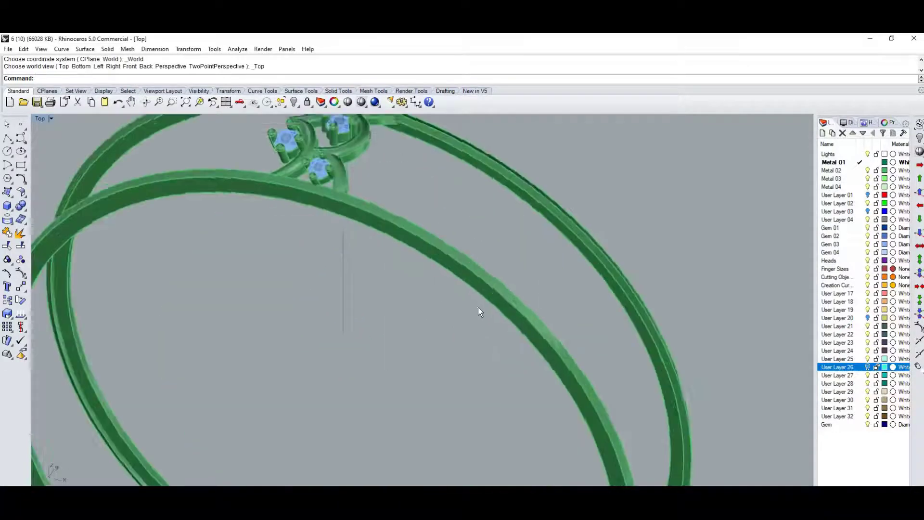
pyautogui.moveTo(478, 307)
pyautogui.keyDown('ctrl'); pyautogui.keyDown('shift'); pyautogui.mouseDown(button='right')
pyautogui.moveTo(408, 305)
pyautogui.moveTo(435, 287)
pyautogui.moveTo(408, 307)
pyautogui.moveTo(341, 206)
pyautogui.moveTo(396, 274)
pyautogui.moveTo(462, 249)
pyautogui.moveTo(544, 318)
pyautogui.mouseUp(button='right'); pyautogui.keyUp('shift'); pyautogui.keyUp('ctrl')
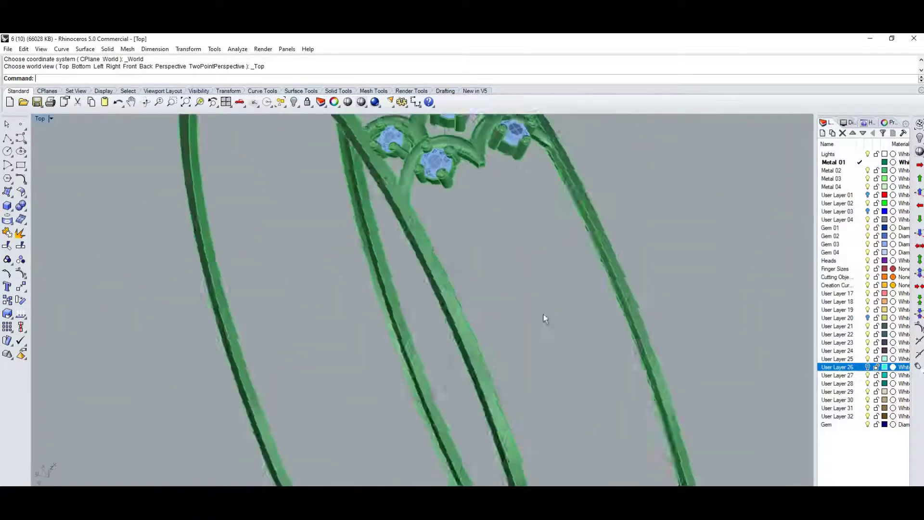
pyautogui.scroll(-2, 559, 344)
pyautogui.scroll(-4, 577, 295)
# Window-select the lattice-and-gem cluster at the top and switch to the Front view.
pyautogui.moveTo(404, 154); pyautogui.dragTo(510, 241)
pyautogui.scroll(-2, 471, 285)
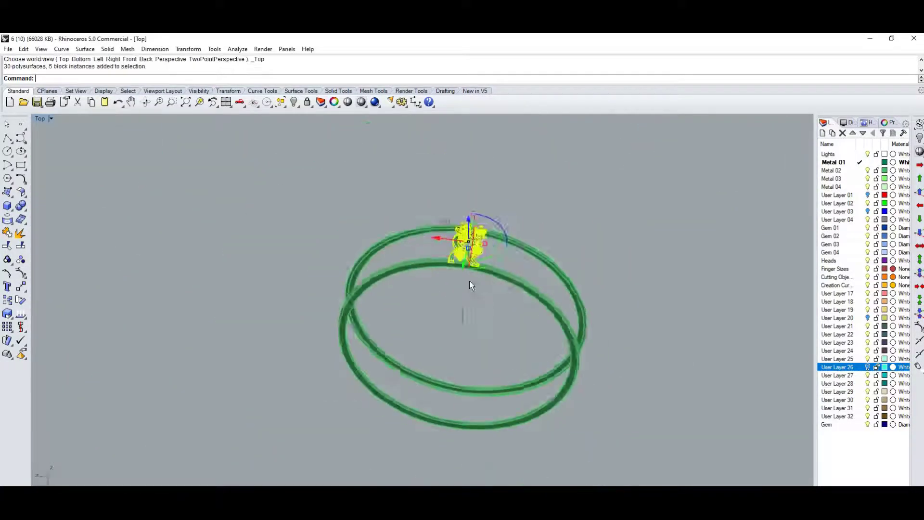
pyautogui.hotkey('ctrl', 'F2')
pyautogui.moveTo(409, 264); pyautogui.dragTo(462, 233, button='right')
# Polar-array the cluster with AA about the origin, 27 items over 360°.
pyautogui.scroll(-2, 467, 238)
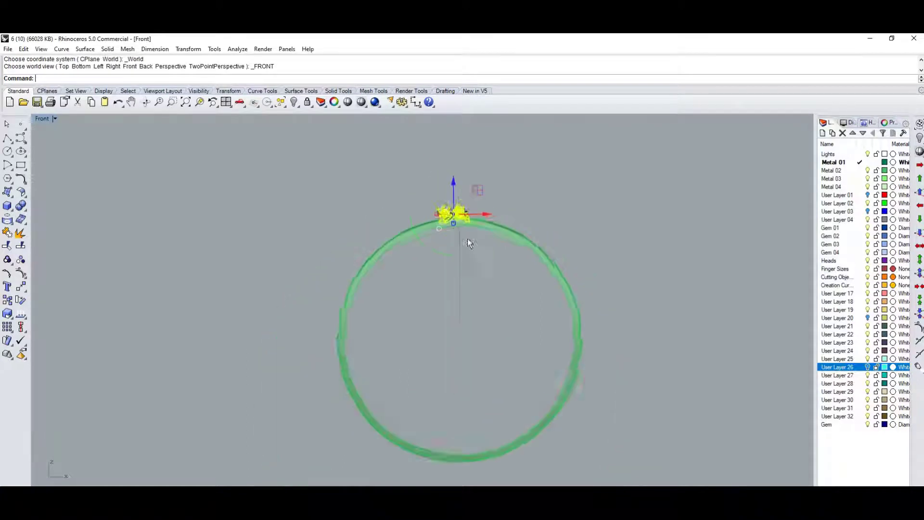
pyautogui.scroll(-1, 464, 261)
pyautogui.write('AA')
pyautogui.press('Return')
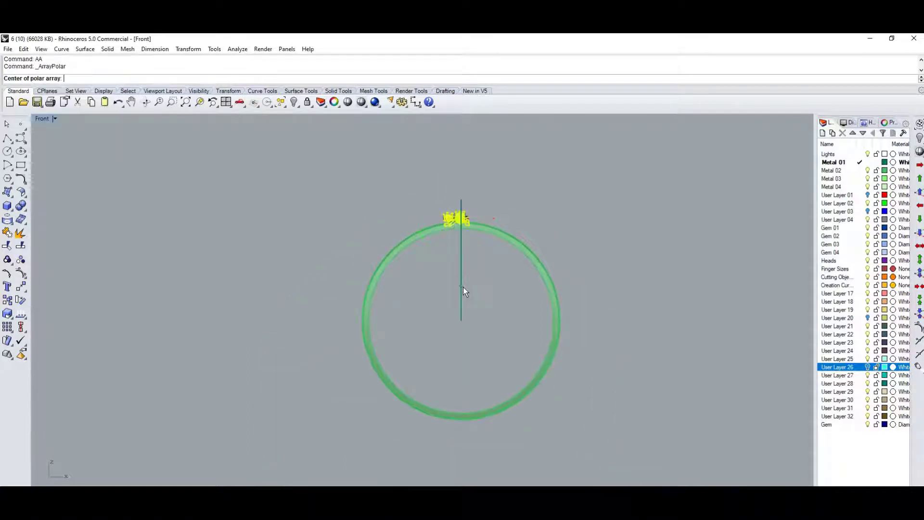
pyautogui.write('0')
pyautogui.press('Return')
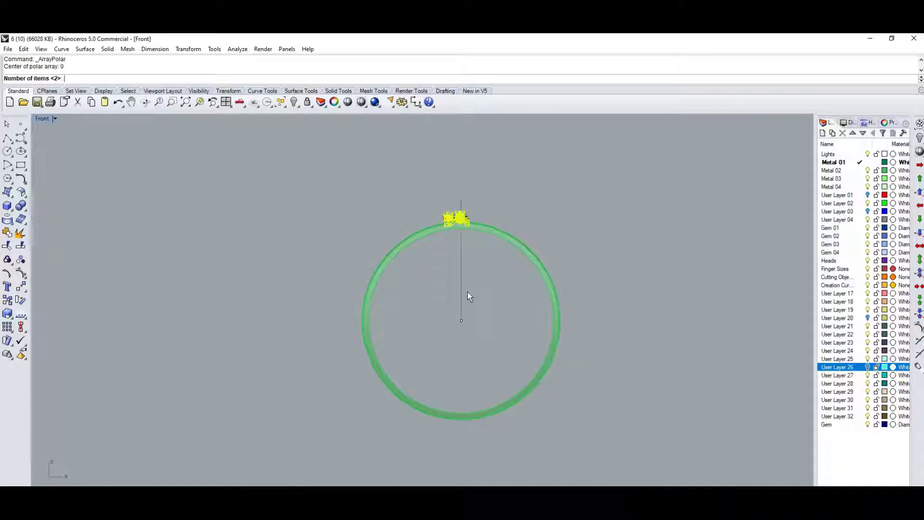
pyautogui.write('8')
pyautogui.press('Return')
pyautogui.press('Return')
pyautogui.keyDown('ctrl'); pyautogui.keyDown('shift'); pyautogui.moveTo(475, 219); pyautogui.dragTo(471, 300, button='right'); pyautogui.keyUp('shift'); pyautogui.keyUp('ctrl')
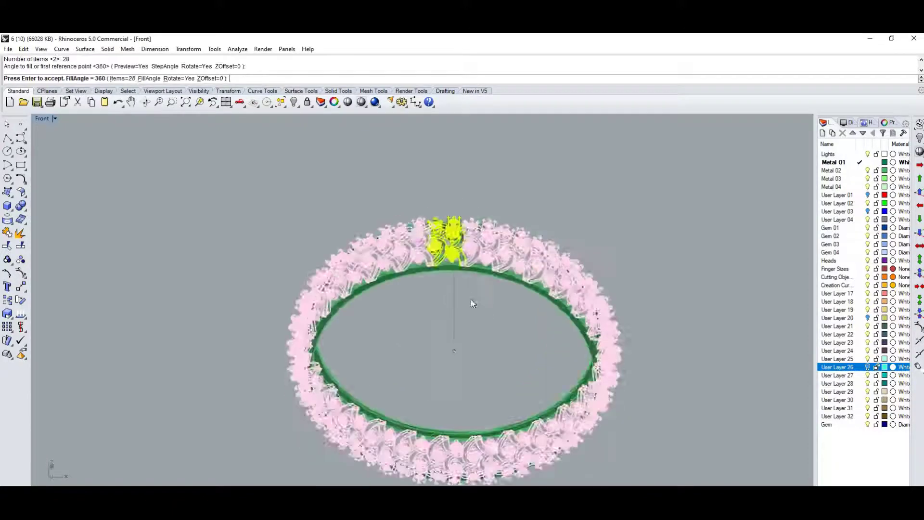
pyautogui.scroll(3, 454, 278)
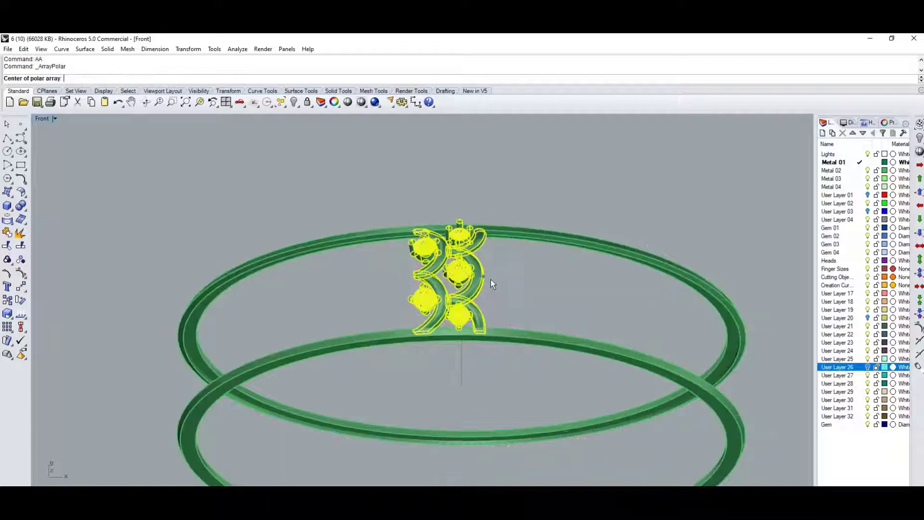
pyautogui.write('27')
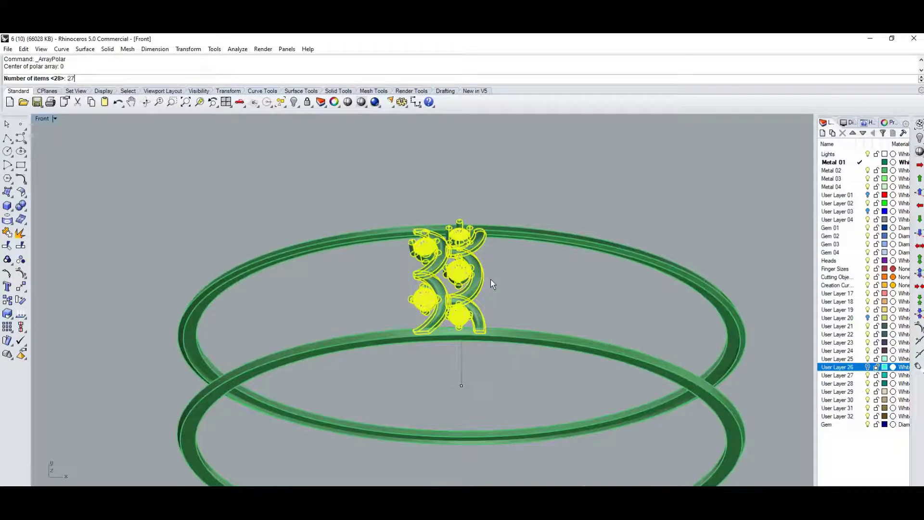
pyautogui.press('Return')
pyautogui.press('Return')
pyautogui.scroll(3, 486, 240)
pyautogui.press('Return')
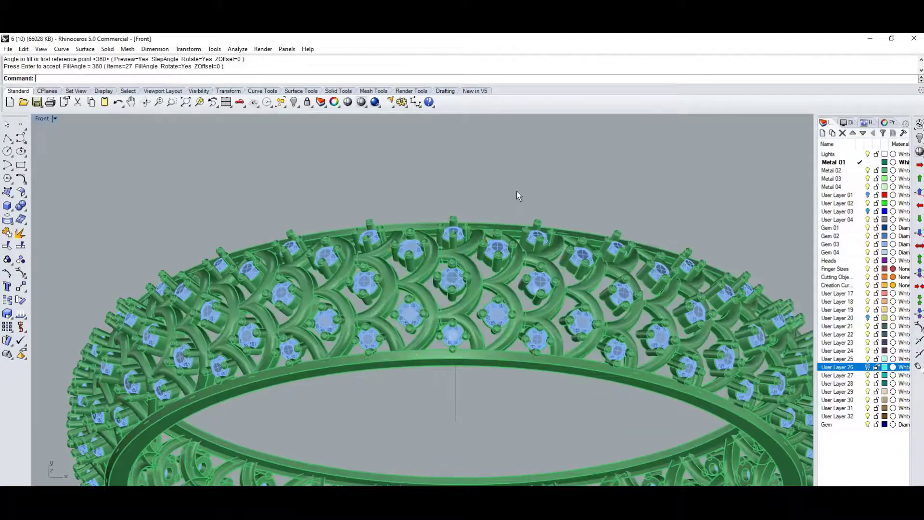
# Inspect the 27-item gem band, then undo the array.
pyautogui.keyDown('ctrl'); pyautogui.keyDown('shift'); pyautogui.moveTo(516, 191); pyautogui.dragTo(506, 281, button='right'); pyautogui.keyUp('shift'); pyautogui.keyUp('ctrl')
pyautogui.scroll(5, 419, 354)
pyautogui.scroll(-5, 412, 356)
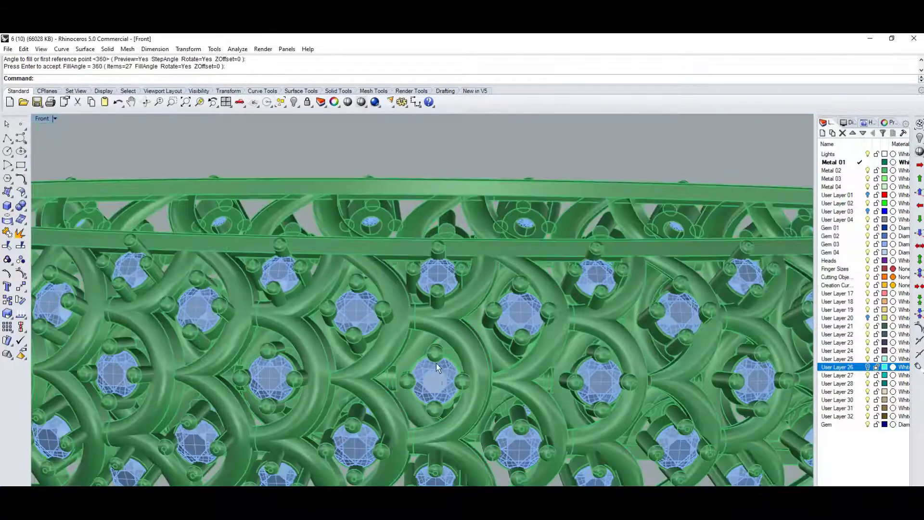
pyautogui.hotkey('ctrl', 'z')
pyautogui.scroll(-5, 466, 368)
# Polar-array the cluster about the origin with 28 items over 360°, then inspect the band.
pyautogui.write('AA')
pyautogui.press('Return')
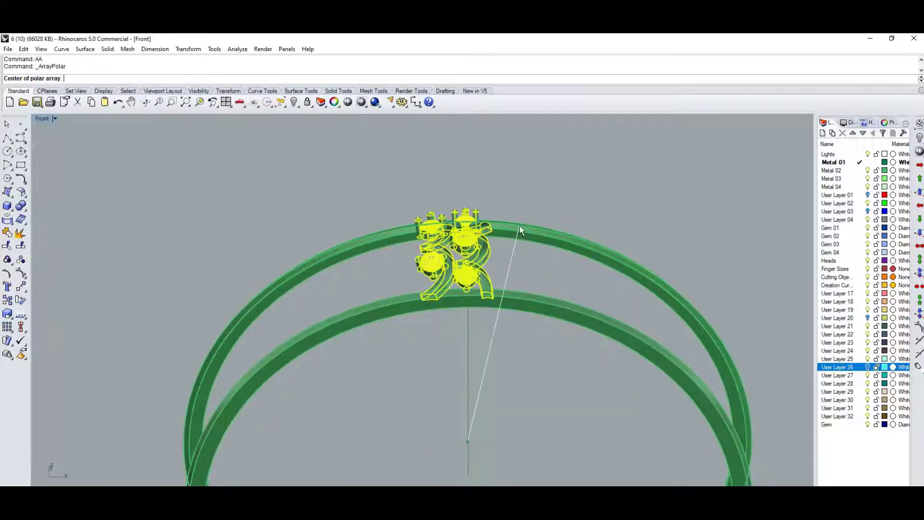
pyautogui.write('0')
pyautogui.press('Return')
pyautogui.write('28')
pyautogui.press('Return')
pyautogui.press('Return')
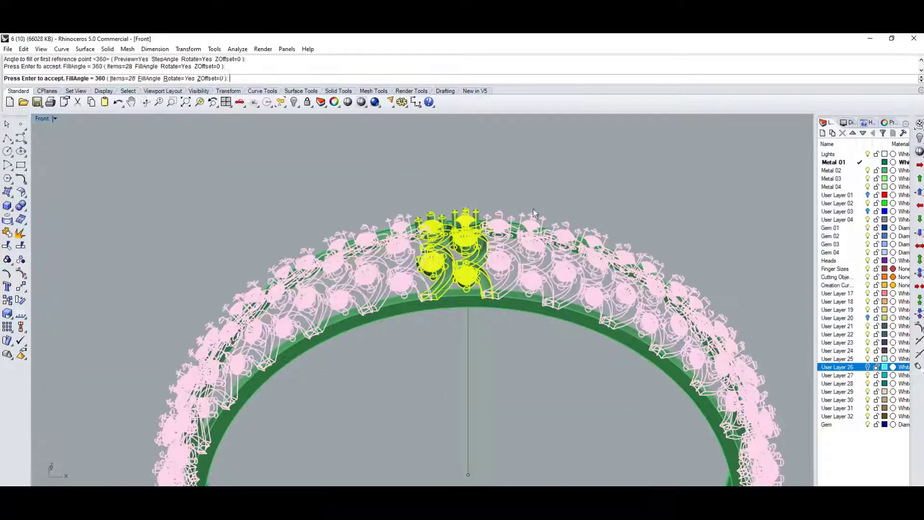
pyautogui.press('Return')
pyautogui.keyDown('ctrl'); pyautogui.keyDown('shift'); pyautogui.moveTo(546, 180); pyautogui.dragTo(519, 284, button='right'); pyautogui.keyUp('shift'); pyautogui.keyUp('ctrl')
pyautogui.scroll(5, 500, 353)
pyautogui.scroll(2, 502, 353)
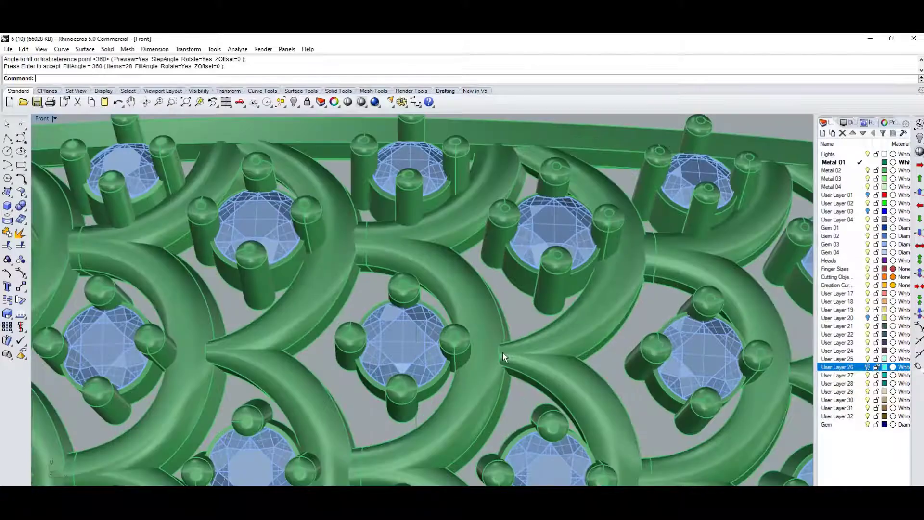
pyautogui.scroll(-5, 502, 352)
pyautogui.scroll(-3, 496, 365)
pyautogui.moveTo(496, 365)
pyautogui.keyDown('ctrl'); pyautogui.keyDown('shift'); pyautogui.mouseDown(button='right')
pyautogui.moveTo(413, 266)
pyautogui.moveTo(470, 305)
pyautogui.moveTo(482, 347)
pyautogui.moveTo(475, 287)
pyautogui.moveTo(481, 308)
pyautogui.mouseUp(button='right'); pyautogui.keyUp('shift'); pyautogui.keyUp('ctrl')
pyautogui.scroll(-3, 469, 305)
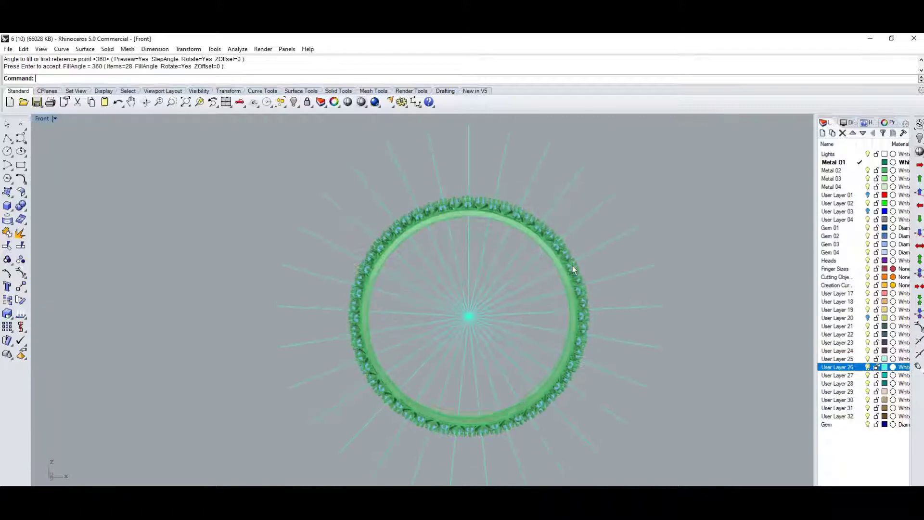
# Select the radial guide-line group at the ring centre from the selection menu.
pyautogui.scroll(2, 491, 298)
pyautogui.scroll(2, 457, 282)
pyautogui.scroll(2, 451, 266)
pyautogui.click(450, 266)
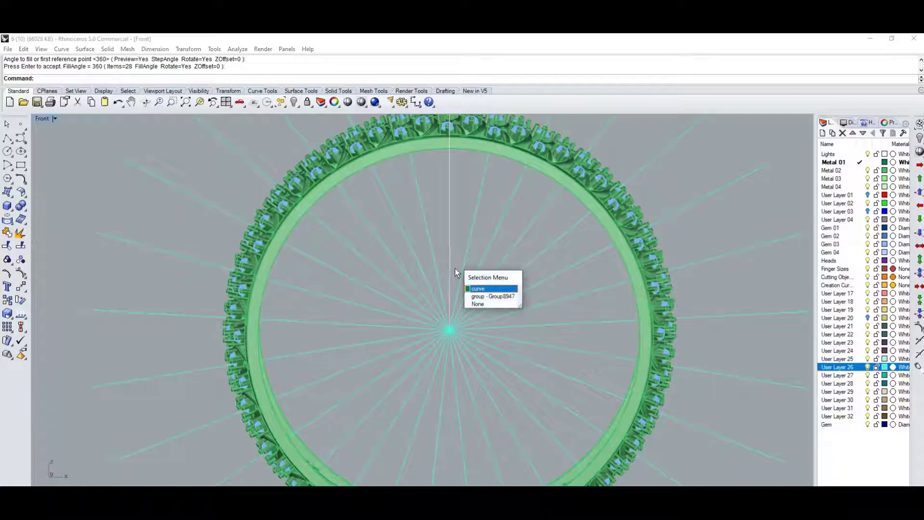
pyautogui.press('Down')
pyautogui.press('Return')
pyautogui.keyDown('ctrl'); pyautogui.keyDown('shift'); pyautogui.moveTo(451, 266); pyautogui.dragTo(434, 201, button='right'); pyautogui.keyUp('shift'); pyautogui.keyUp('ctrl')
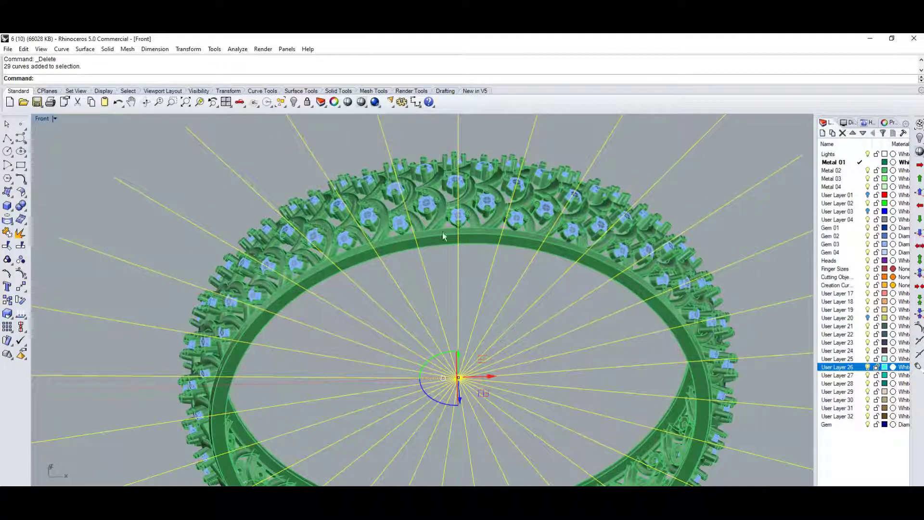
# Delete a leftover guide curve and undo the 28-copy polar array.
pyautogui.press('Escape')
pyautogui.hotkey('ctrl', 'z')
pyautogui.click(489, 330)
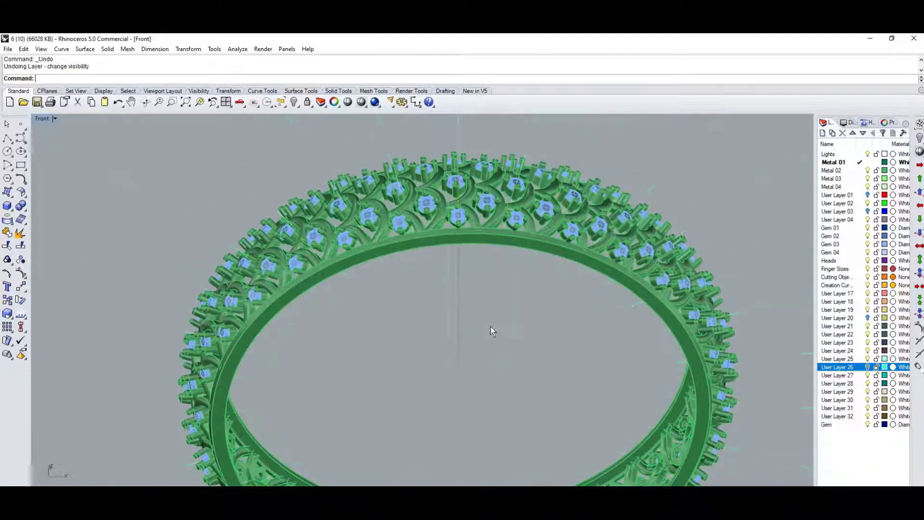
pyautogui.click(450, 359)
pyautogui.press('Delete')
pyautogui.scroll(-5, 467, 286)
pyautogui.moveTo(466, 286)
pyautogui.keyDown('ctrl'); pyautogui.keyDown('shift'); pyautogui.mouseDown(button='right')
pyautogui.moveTo(474, 298)
pyautogui.moveTo(489, 267)
pyautogui.mouseUp(button='right'); pyautogui.keyUp('shift'); pyautogui.keyUp('ctrl')
pyautogui.hotkey('ctrl', 'z')
# Delete the leftover copied element and select the original lattice-and-gem cluster.
pyautogui.press('Delete')
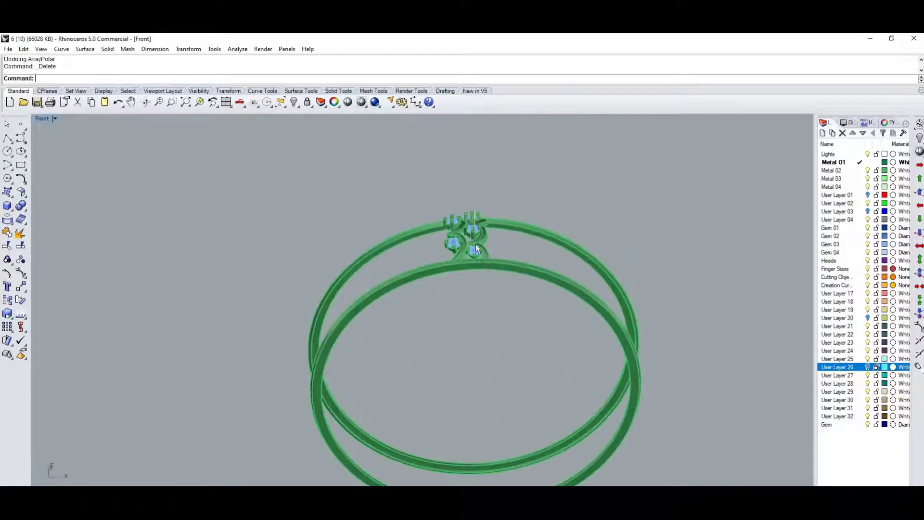
pyautogui.click(474, 248)
pyautogui.moveTo(484, 304)
pyautogui.keyDown('ctrl'); pyautogui.keyDown('shift'); pyautogui.mouseDown(button='right')
pyautogui.moveTo(469, 255)
pyautogui.moveTo(472, 264)
pyautogui.mouseUp(button='right'); pyautogui.keyUp('shift'); pyautogui.keyUp('ctrl')
pyautogui.scroll(2, 498, 253)
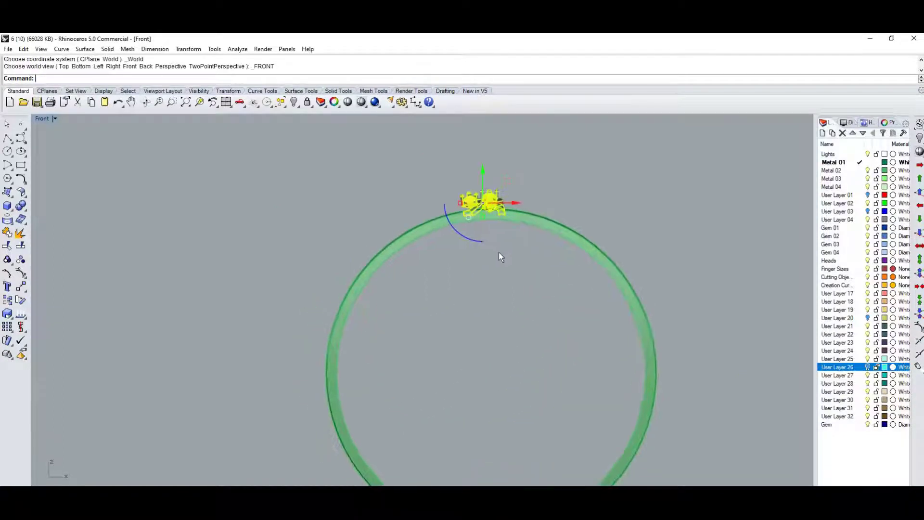
# Polar-array the cluster about the origin with 29 items over 360°.
pyautogui.write('aa')
pyautogui.press('Return')
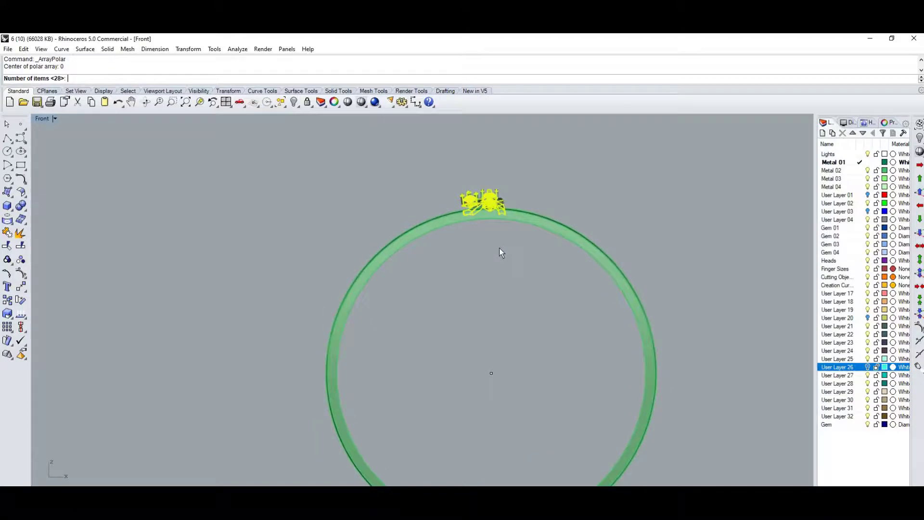
pyautogui.press('Return')
pyautogui.press('Return')
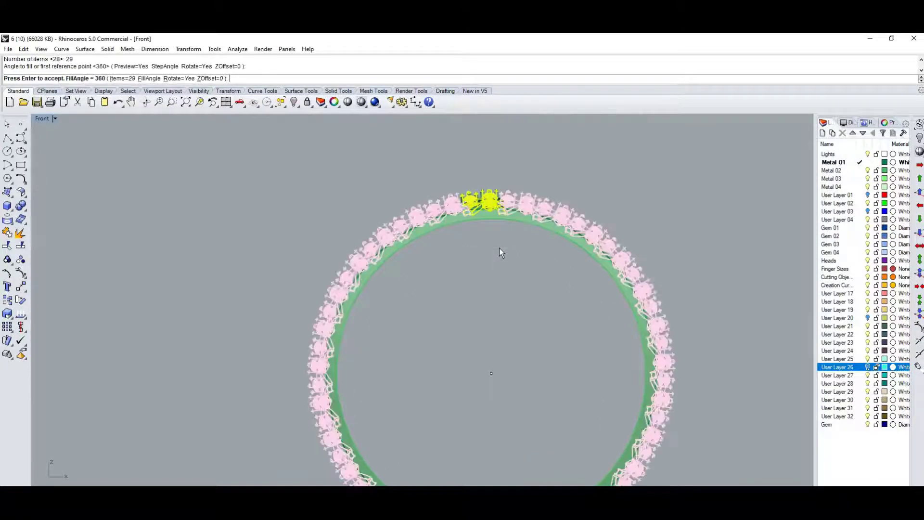
pyautogui.keyDown('ctrl'); pyautogui.keyDown('shift'); pyautogui.moveTo(484, 279); pyautogui.dragTo(497, 300, button='right'); pyautogui.keyUp('shift'); pyautogui.keyUp('ctrl')
pyautogui.scroll(3, 498, 299)
pyautogui.scroll(3, 489, 269)
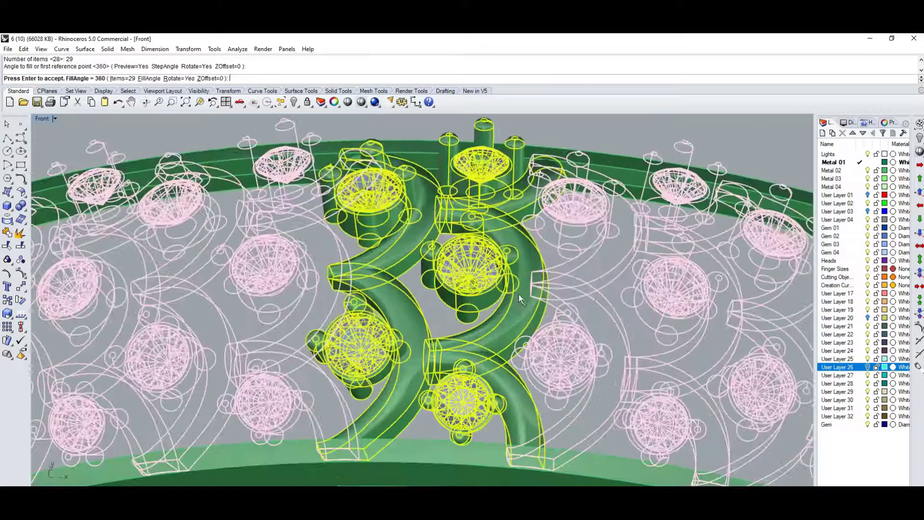
pyautogui.press('Return')
# Orbit and zoom to inspect the 29-copy band, then start revealing hidden objects with ShowSelected.
pyautogui.scroll(-2, 518, 308)
pyautogui.scroll(-3, 513, 322)
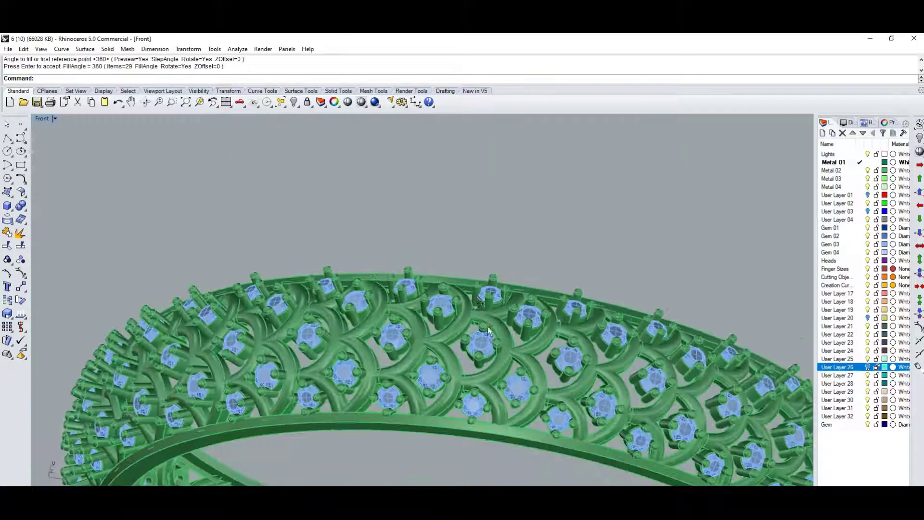
pyautogui.scroll(-2, 477, 302)
pyautogui.moveTo(477, 302)
pyautogui.keyDown('ctrl'); pyautogui.keyDown('shift'); pyautogui.mouseDown(button='right')
pyautogui.moveTo(422, 319)
pyautogui.moveTo(436, 245)
pyautogui.moveTo(420, 207)
pyautogui.moveTo(513, 343)
pyautogui.mouseUp(button='right'); pyautogui.keyUp('shift'); pyautogui.keyUp('ctrl')
pyautogui.scroll(-2, 423, 319)
pyautogui.scroll(2, 464, 290)
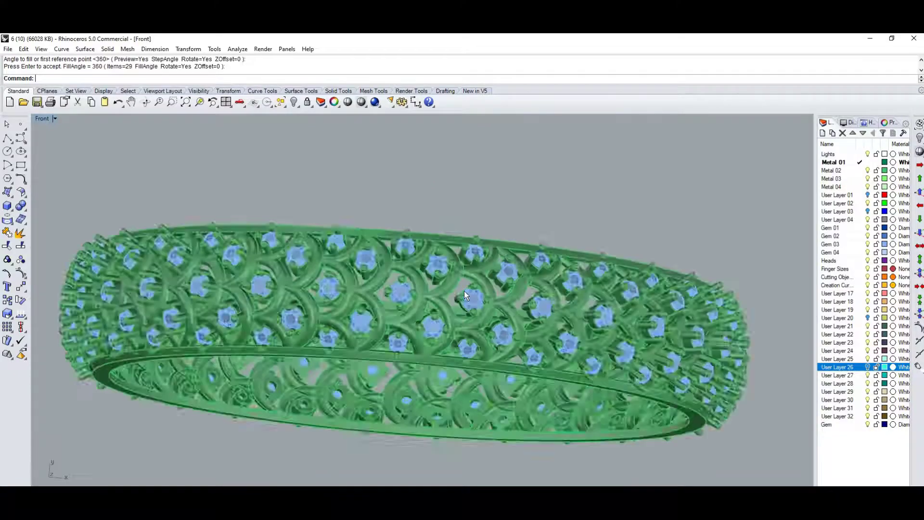
pyautogui.scroll(2, 487, 294)
pyautogui.scroll(2, 512, 291)
pyautogui.scroll(-3, 512, 291)
pyautogui.moveTo(512, 291)
pyautogui.keyDown('ctrl'); pyautogui.keyDown('shift'); pyautogui.mouseDown(button='right')
pyautogui.moveTo(515, 258)
pyautogui.moveTo(561, 265)
pyautogui.moveTo(526, 290)
pyautogui.moveTo(380, 237)
pyautogui.mouseUp(button='right'); pyautogui.keyUp('shift'); pyautogui.keyUp('ctrl')
pyautogui.scroll(3, 550, 241)
pyautogui.scroll(-2, 561, 265)
pyautogui.scroll(-2, 484, 299)
pyautogui.scroll(3, 451, 259)
pyautogui.hotkey('ctrl', 'shift', 'h')
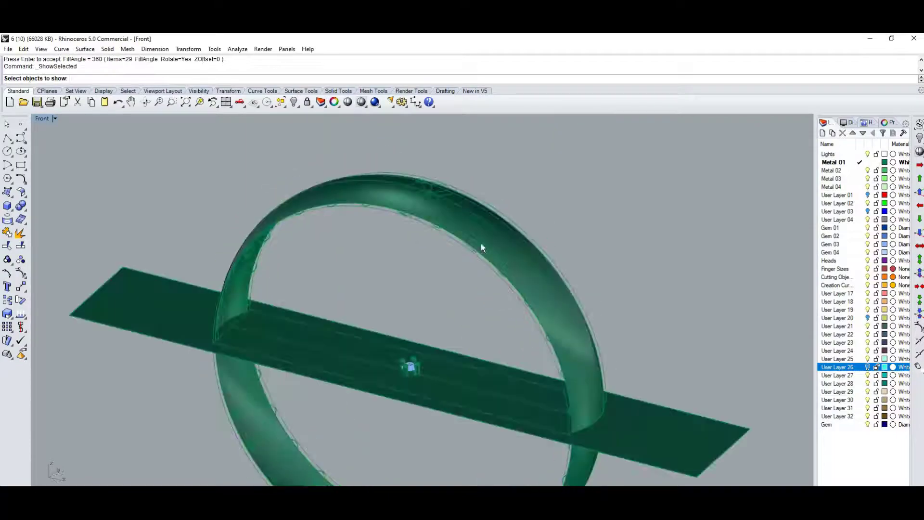
pyautogui.click(503, 268)
pyautogui.press('Return')
pyautogui.scroll(3, 428, 263)
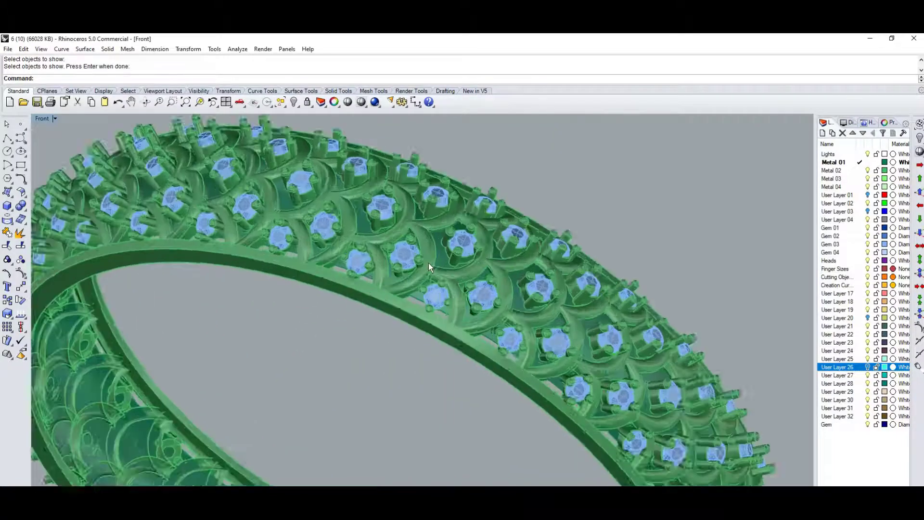
pyautogui.moveTo(428, 263)
pyautogui.keyDown('ctrl'); pyautogui.keyDown('shift'); pyautogui.mouseDown(button='right')
pyautogui.moveTo(476, 225)
pyautogui.moveTo(504, 186)
pyautogui.moveTo(492, 202)
pyautogui.moveTo(489, 347)
pyautogui.moveTo(473, 297)
pyautogui.mouseUp(button='right'); pyautogui.keyUp('shift'); pyautogui.keyUp('ctrl')
pyautogui.scroll(-3, 504, 208)
pyautogui.scroll(2, 503, 182)
pyautogui.scroll(4, 477, 283)
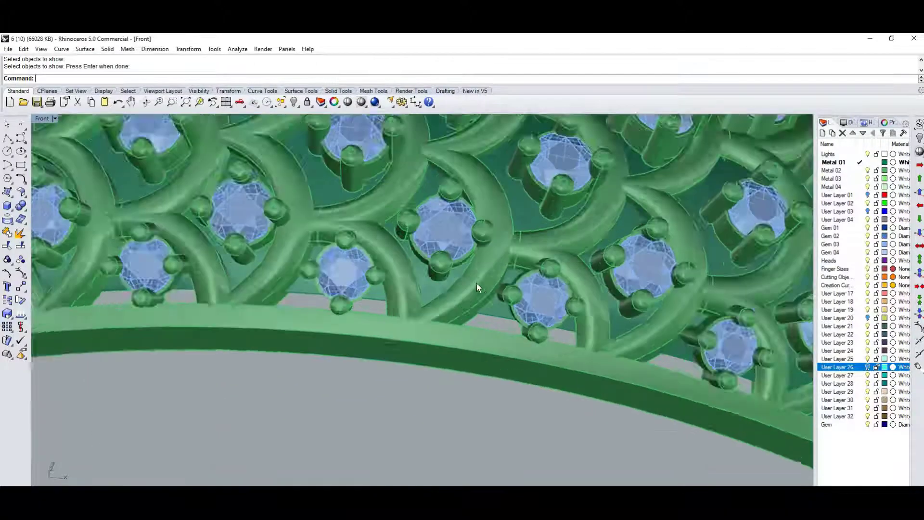
pyautogui.click(423, 293)
pyautogui.scroll(-4, 423, 292)
pyautogui.write('h')
pyautogui.press('Return')
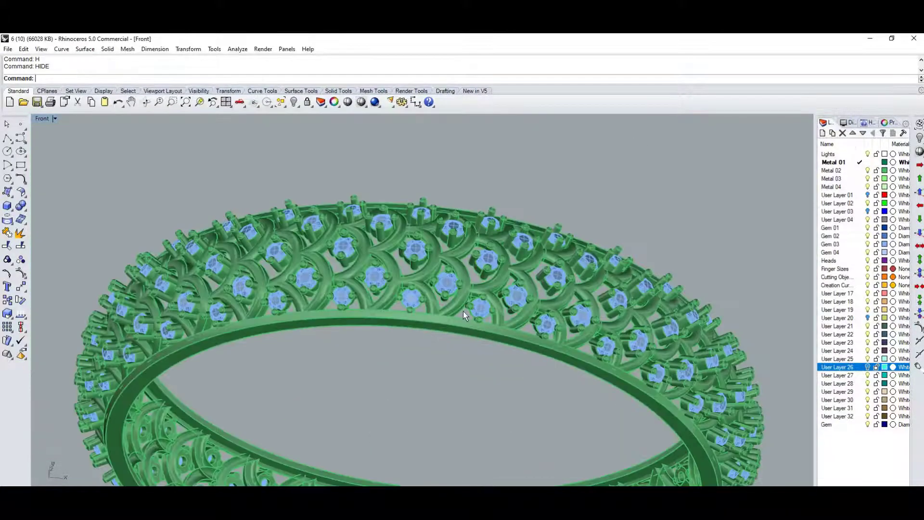
pyautogui.hotkey('ctrl', 'shift', 'h')
pyautogui.moveTo(463, 311)
pyautogui.keyDown('ctrl'); pyautogui.keyDown('shift'); pyautogui.mouseDown(button='right')
pyautogui.moveTo(489, 334)
pyautogui.moveTo(429, 281)
pyautogui.moveTo(465, 321)
pyautogui.mouseUp(button='right'); pyautogui.keyUp('shift'); pyautogui.keyUp('ctrl')
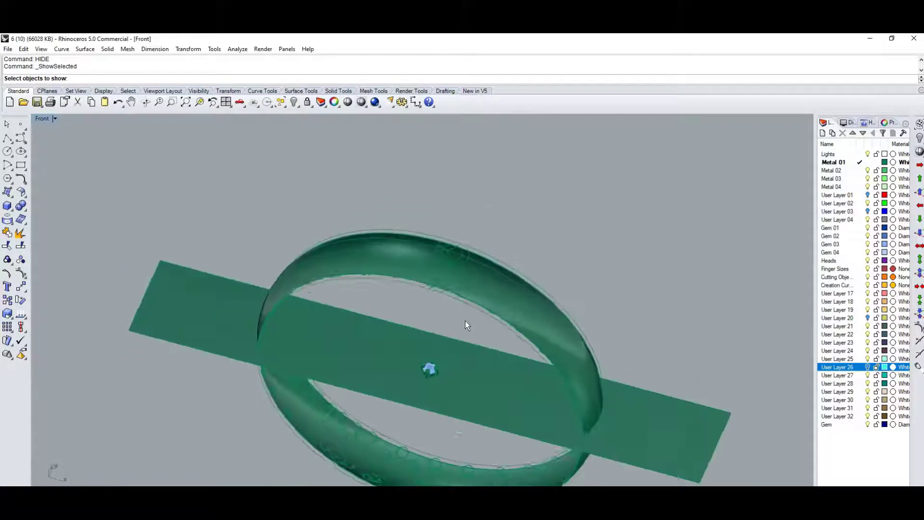
pyautogui.scroll(3, 432, 371)
pyautogui.moveTo(432, 371)
pyautogui.keyDown('ctrl'); pyautogui.keyDown('shift'); pyautogui.mouseDown(button='right')
pyautogui.moveTo(484, 255)
pyautogui.moveTo(468, 363)
pyautogui.moveTo(460, 322)
pyautogui.mouseUp(button='right'); pyautogui.keyUp('shift'); pyautogui.keyUp('ctrl')
pyautogui.press('Return')
pyautogui.scroll(-3, 492, 260)
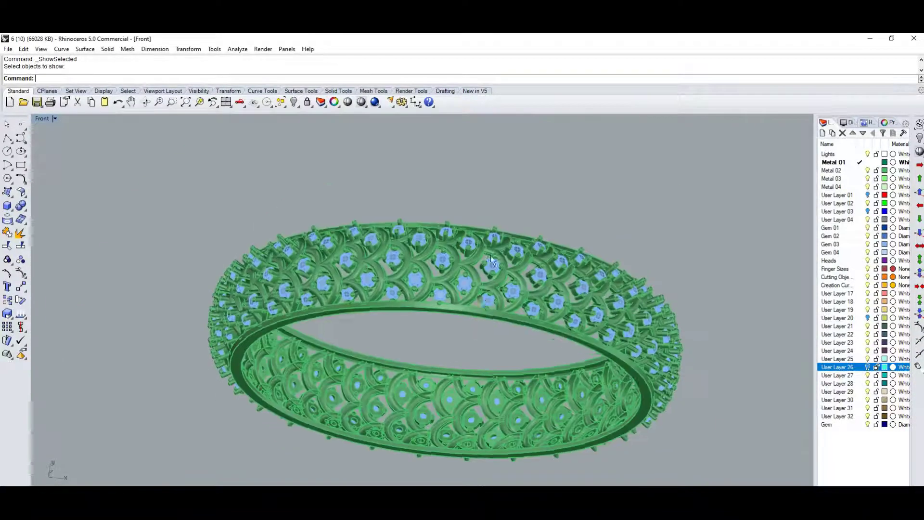
pyautogui.scroll(5, 492, 260)
pyautogui.moveTo(491, 259)
pyautogui.keyDown('ctrl'); pyautogui.keyDown('shift'); pyautogui.mouseDown(button='right')
pyautogui.moveTo(544, 279)
pyautogui.moveTo(573, 269)
pyautogui.moveTo(449, 281)
pyautogui.mouseUp(button='right'); pyautogui.keyUp('shift'); pyautogui.keyUp('ctrl')
pyautogui.scroll(-3, 544, 280)
pyautogui.scroll(-2, 573, 265)
pyautogui.scroll(-3, 448, 281)
pyautogui.moveTo(427, 251)
pyautogui.keyDown('ctrl'); pyautogui.keyDown('shift'); pyautogui.mouseDown(button='right')
pyautogui.moveTo(406, 277)
pyautogui.moveTo(426, 303)
pyautogui.moveTo(469, 299)
pyautogui.moveTo(464, 340)
pyautogui.moveTo(513, 285)
pyautogui.mouseUp(button='right'); pyautogui.keyUp('shift'); pyautogui.keyUp('ctrl')
# Switch to the Top view and zoom in on the ring with nothing selected.
pyautogui.hotkey('ctrl', 'F1')
pyautogui.hotkey('ctrl', 'a')
pyautogui.press('Escape')
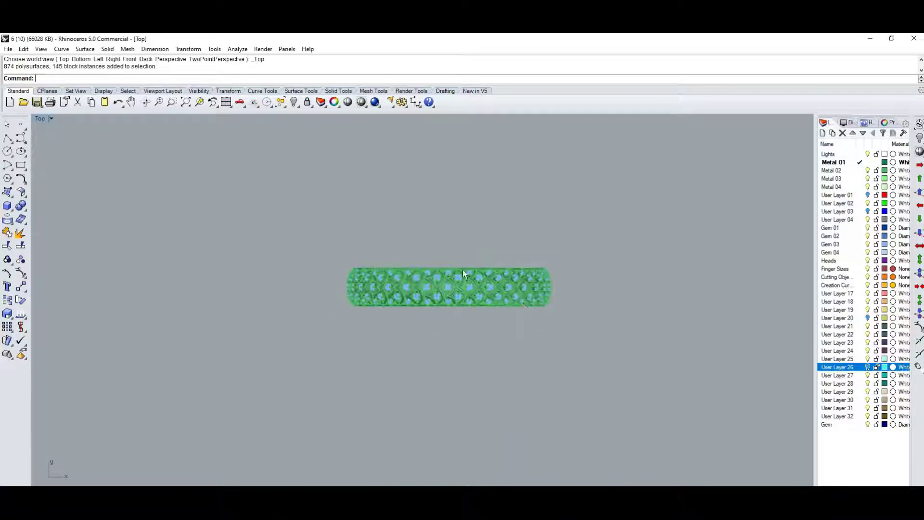
pyautogui.scroll(5, 463, 269)
pyautogui.scroll(4, 435, 268)
# Add an 11.58 linear dimension across the band using DD.
pyautogui.write('DD')
pyautogui.press('Return')
pyautogui.scroll(2, 405, 249)
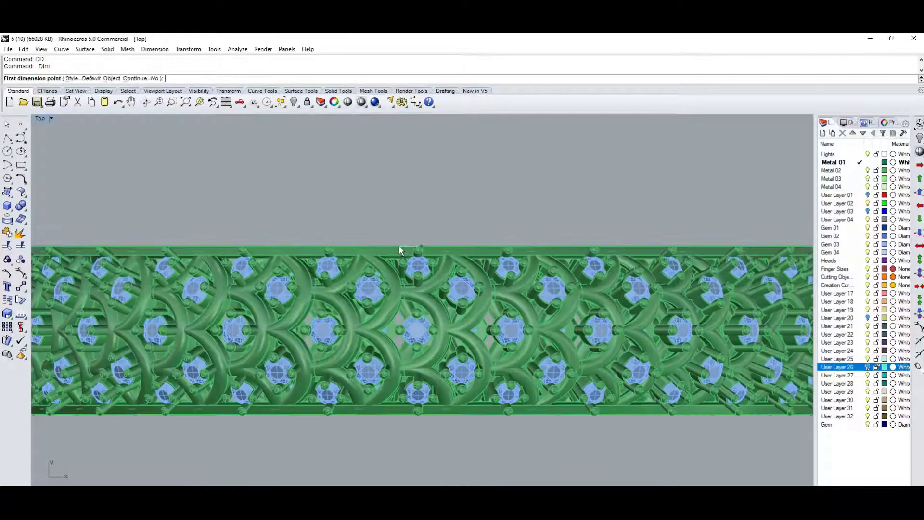
pyautogui.click(418, 415)
pyautogui.scroll(-3, 418, 415)
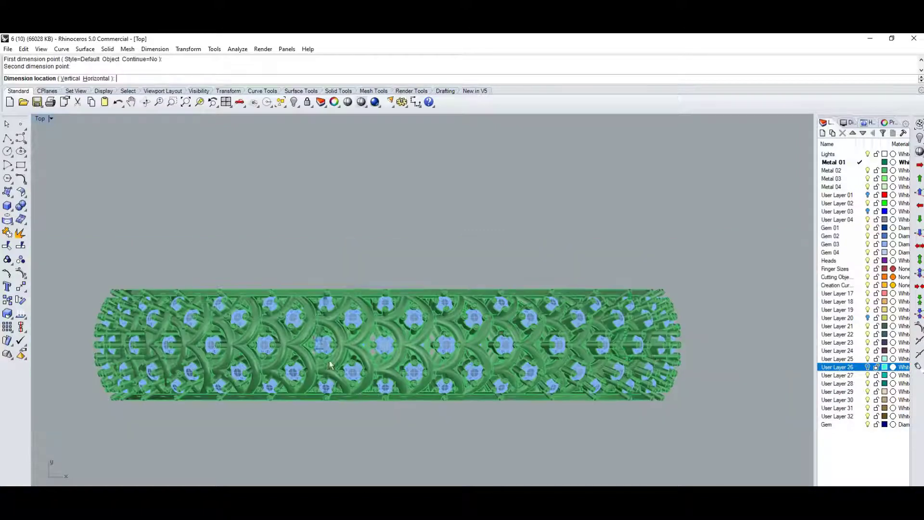
pyautogui.scroll(2, 693, 357)
pyautogui.click(710, 349)
pyautogui.scroll(-3, 712, 347)
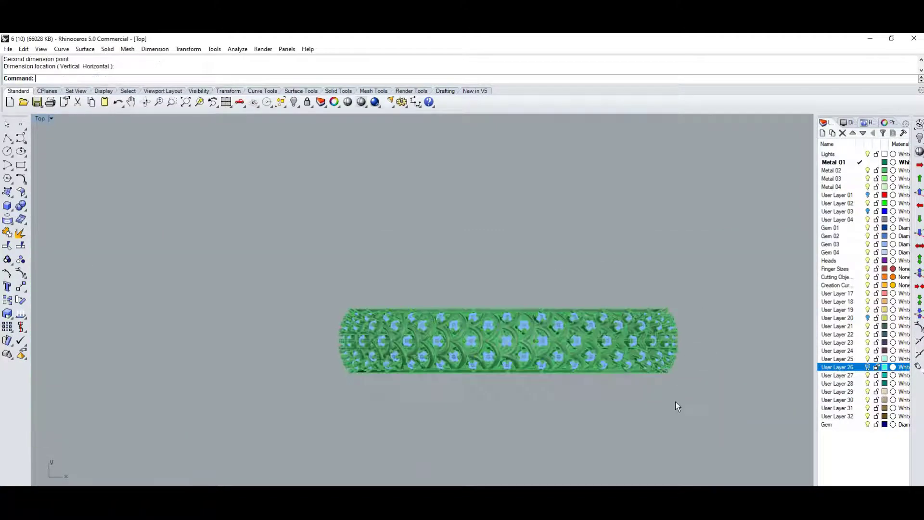
pyautogui.moveTo(675, 401)
pyautogui.keyDown('ctrl'); pyautogui.keyDown('shift'); pyautogui.mouseDown(button='right')
pyautogui.moveTo(555, 323)
pyautogui.moveTo(526, 324)
pyautogui.moveTo(596, 321)
pyautogui.mouseUp(button='right'); pyautogui.keyUp('shift'); pyautogui.keyUp('ctrl')
# Show the ring in the Front view with Ghosted display.
pyautogui.hotkey('ctrl', 'F2')
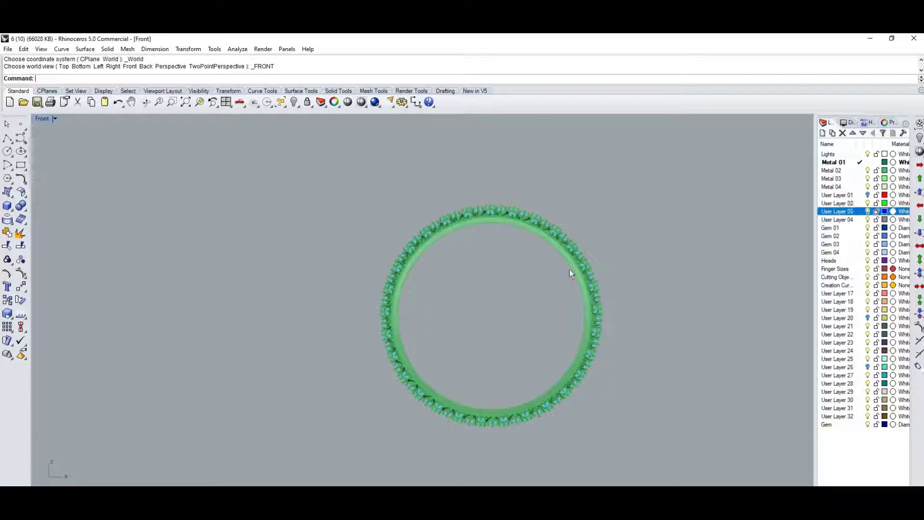
pyautogui.scroll(3, 570, 269)
pyautogui.moveTo(552, 297); pyautogui.dragTo(561, 314, button='right')
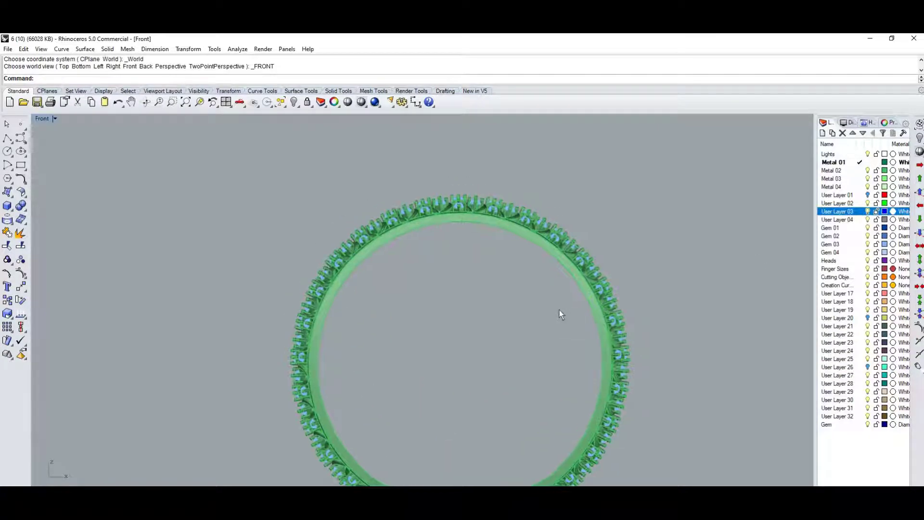
pyautogui.hotkey('ctrl', 'alt', 'g')
pyautogui.scroll(3, 561, 282)
pyautogui.moveTo(532, 261)
pyautogui.keyDown('ctrl'); pyautogui.keyDown('shift'); pyautogui.mouseDown(button='right')
pyautogui.moveTo(561, 305)
pyautogui.moveTo(526, 234)
pyautogui.mouseUp(button='right'); pyautogui.keyUp('shift'); pyautogui.keyUp('ctrl')
# Select the bangle's inner circle curve and return to the flat Front view.
pyautogui.write('N')
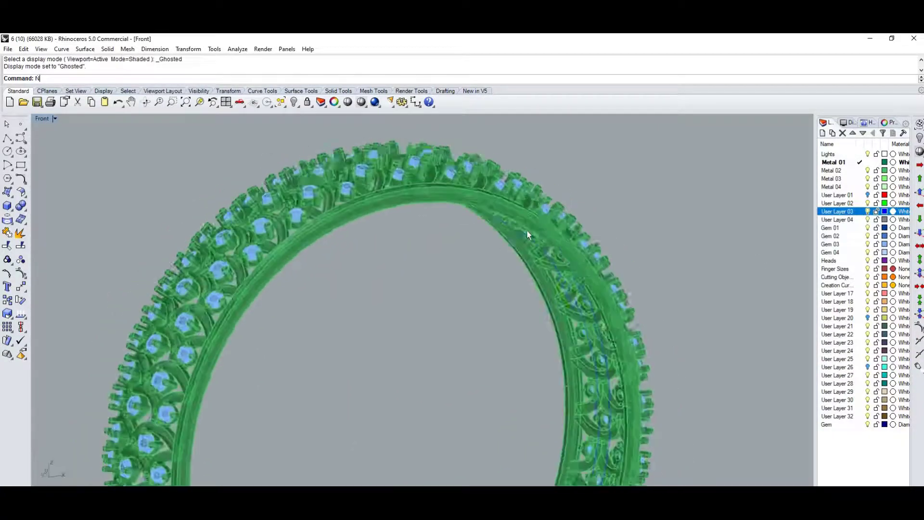
pyautogui.scroll(3, 527, 230)
pyautogui.scroll(2, 498, 226)
pyautogui.write('F')
pyautogui.click(498, 227)
pyautogui.press('Return')
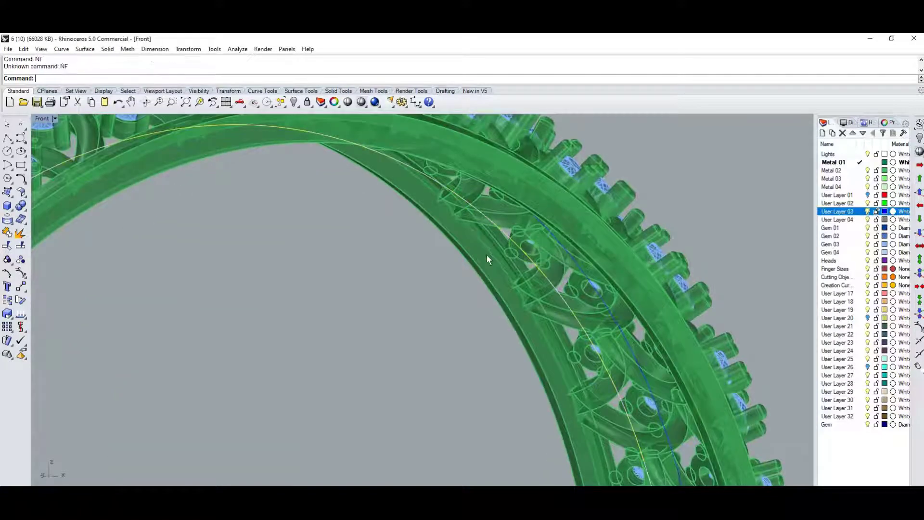
pyautogui.hotkey('ctrl', 'F2')
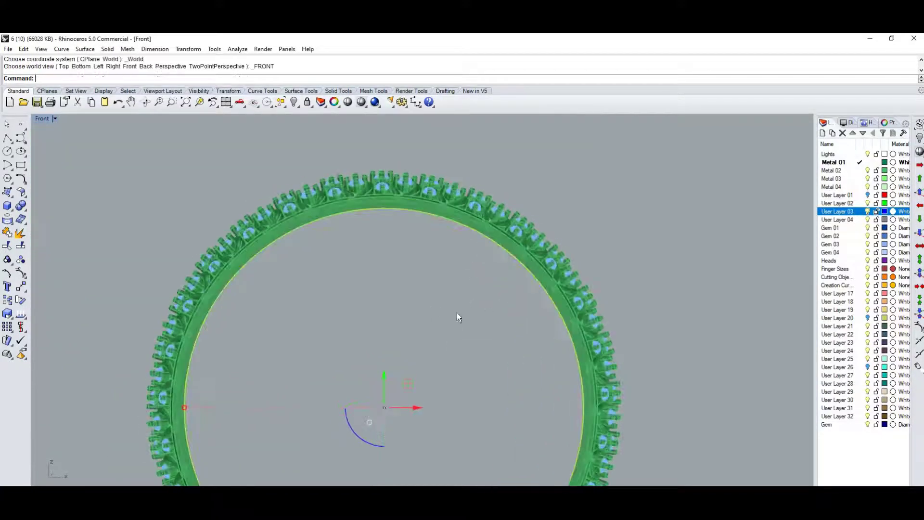
pyautogui.moveTo(462, 243); pyautogui.dragTo(426, 143, button='right')
# Preview the ring's 51.60 diameter dimension, cancel it, and orbit around the ring.
pyautogui.click(416, 106)
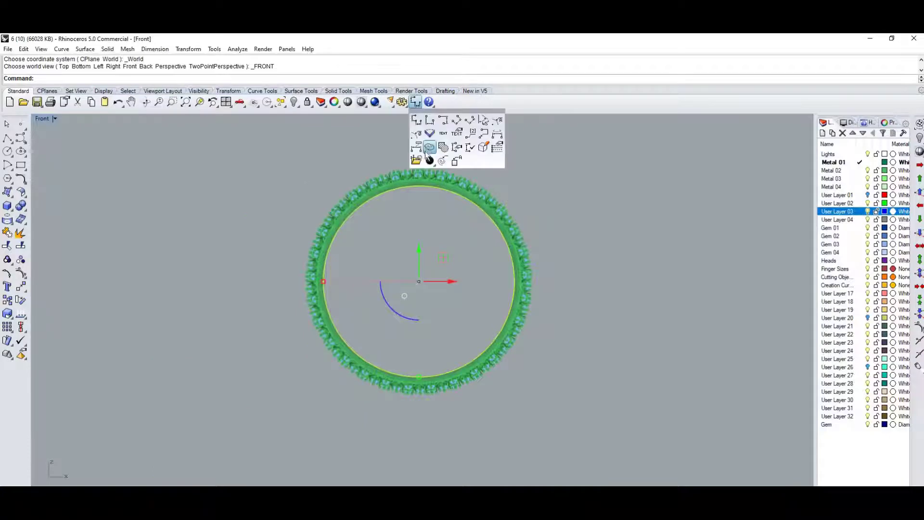
pyautogui.click(415, 147)
pyautogui.scroll(3, 561, 247)
pyautogui.scroll(3, 561, 248)
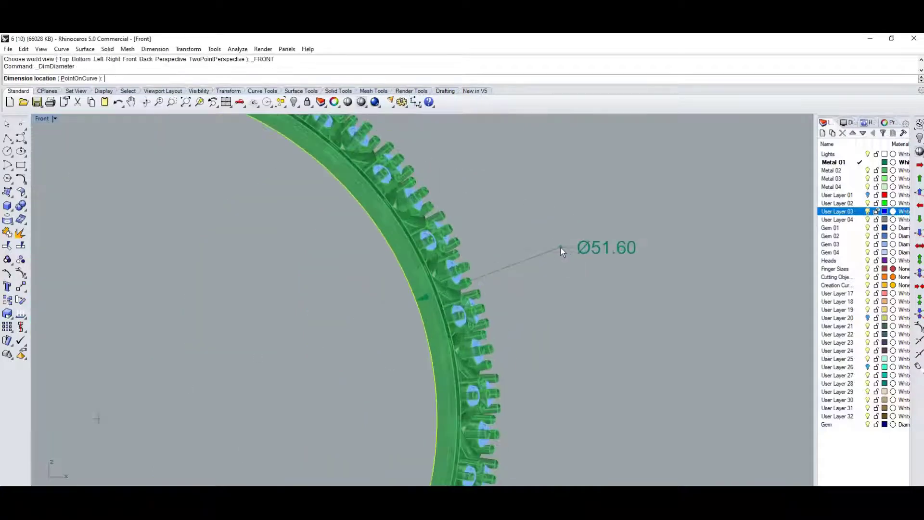
pyautogui.scroll(2, 561, 247)
pyautogui.press('Escape')
pyautogui.scroll(-5, 577, 270)
pyautogui.moveTo(593, 293)
pyautogui.keyDown('ctrl'); pyautogui.keyDown('shift'); pyautogui.mouseDown(button='right')
pyautogui.moveTo(480, 337)
pyautogui.moveTo(602, 266)
pyautogui.mouseUp(button='right'); pyautogui.keyUp('shift'); pyautogui.keyUp('ctrl')
pyautogui.scroll(3, 475, 272)
pyautogui.scroll(3, 448, 272)
pyautogui.click(439, 272)
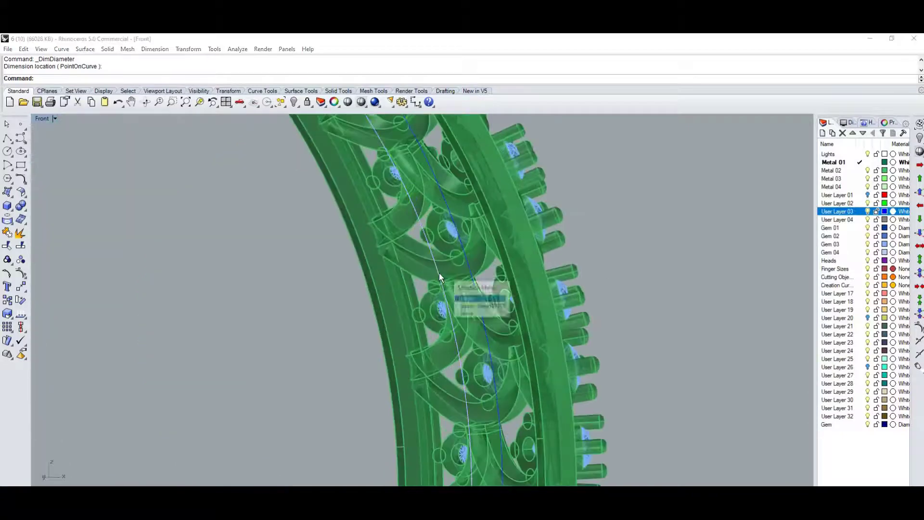
pyautogui.scroll(2, 443, 272)
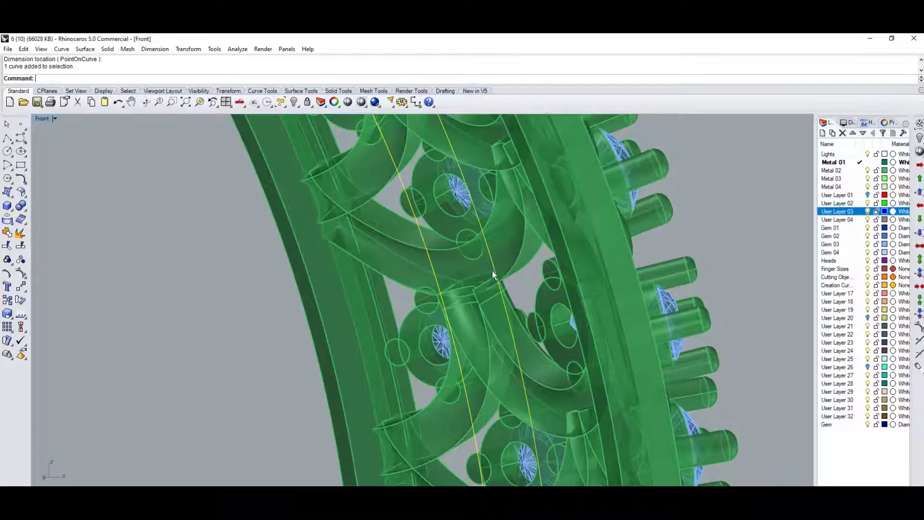
pyautogui.scroll(-3, 490, 288)
# Return to the flat front view of the ring and adjust the zoom.
pyautogui.hotkey('ctrl', 'F2')
pyautogui.scroll(-3, 487, 304)
pyautogui.scroll(-3, 485, 332)
pyautogui.scroll(-1, 486, 332)
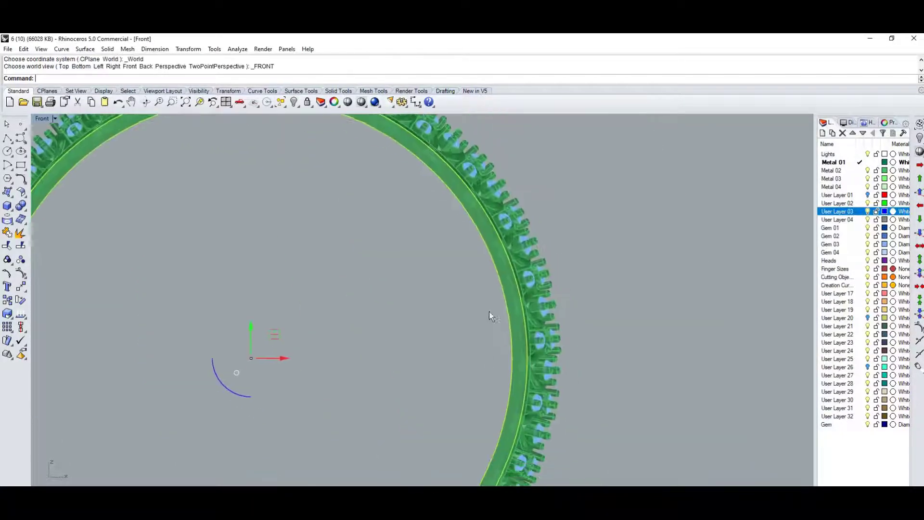
pyautogui.scroll(2, 525, 265)
pyautogui.scroll(2, 513, 335)
pyautogui.scroll(2, 513, 335)
pyautogui.scroll(2, 512, 336)
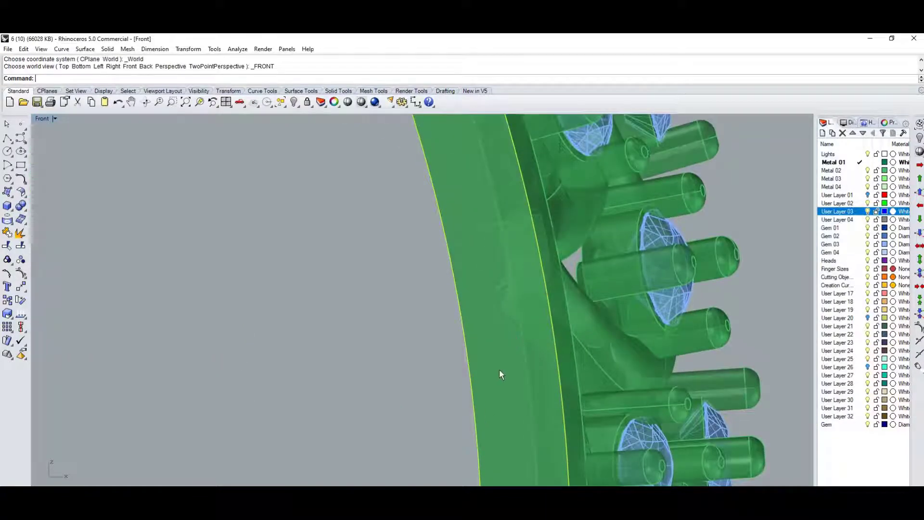
pyautogui.scroll(-1, 500, 374)
# Preview a 1.50 aligned dimension across the band wall, ending it without placing it.
pyautogui.click(417, 105)
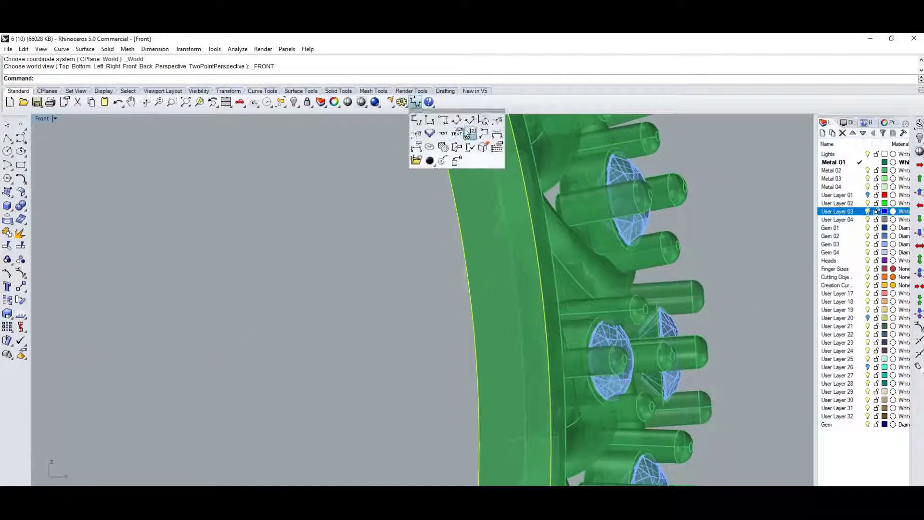
pyautogui.click(456, 120)
pyautogui.scroll(1, 498, 418)
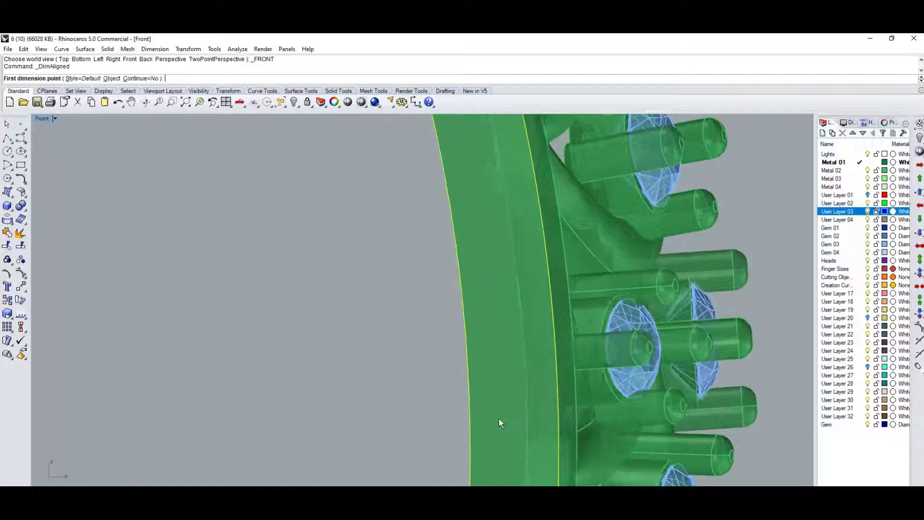
pyautogui.click(470, 405)
pyautogui.scroll(-1, 558, 399)
pyautogui.click(556, 395)
pyautogui.press('Escape')
# Tilt the ring into a diagonal 3D view, then snap to the Top view.
pyautogui.scroll(-1, 487, 370)
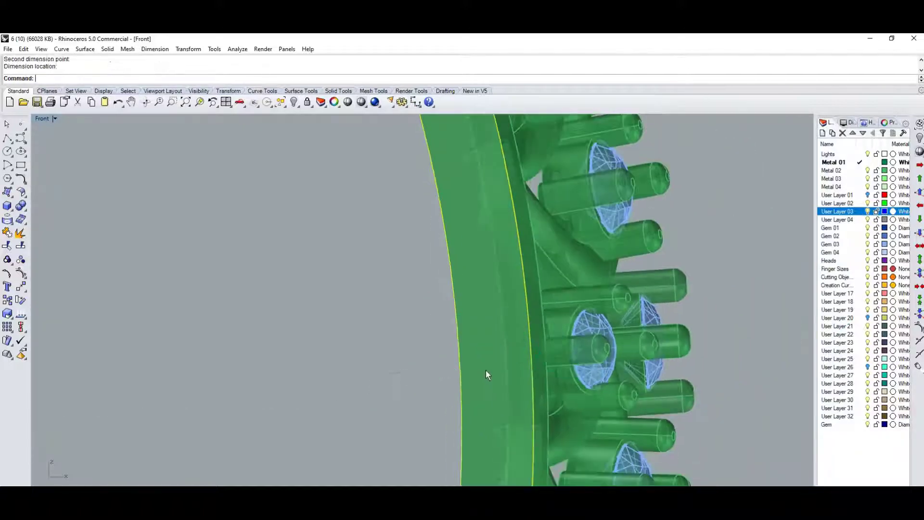
pyautogui.scroll(-2, 483, 414)
pyautogui.moveTo(484, 414)
pyautogui.keyDown('ctrl'); pyautogui.keyDown('shift'); pyautogui.mouseDown(button='right')
pyautogui.moveTo(458, 382)
pyautogui.moveTo(564, 397)
pyautogui.moveTo(601, 380)
pyautogui.mouseUp(button='right'); pyautogui.keyUp('shift'); pyautogui.keyUp('ctrl')
pyautogui.moveTo(770, 269)
pyautogui.keyDown('ctrl'); pyautogui.keyDown('shift'); pyautogui.mouseDown(button='right')
pyautogui.moveTo(624, 350)
pyautogui.moveTo(584, 353)
pyautogui.moveTo(660, 356)
pyautogui.mouseUp(button='right'); pyautogui.keyUp('shift'); pyautogui.keyUp('ctrl')
pyautogui.hotkey('ctrl', 'F1')
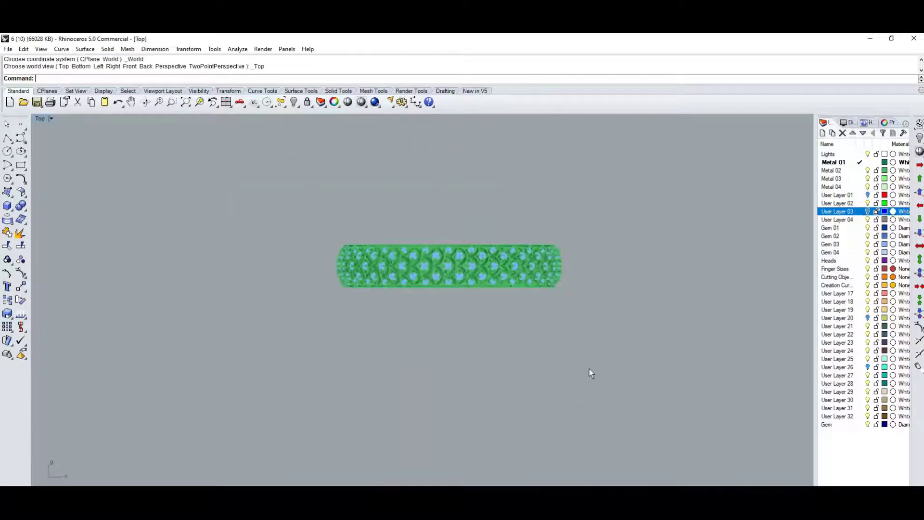
# Mirror the bangle with the mi command to create a copy beside it.
pyautogui.moveTo(458, 307); pyautogui.dragTo(460, 361)
pyautogui.write('mi')
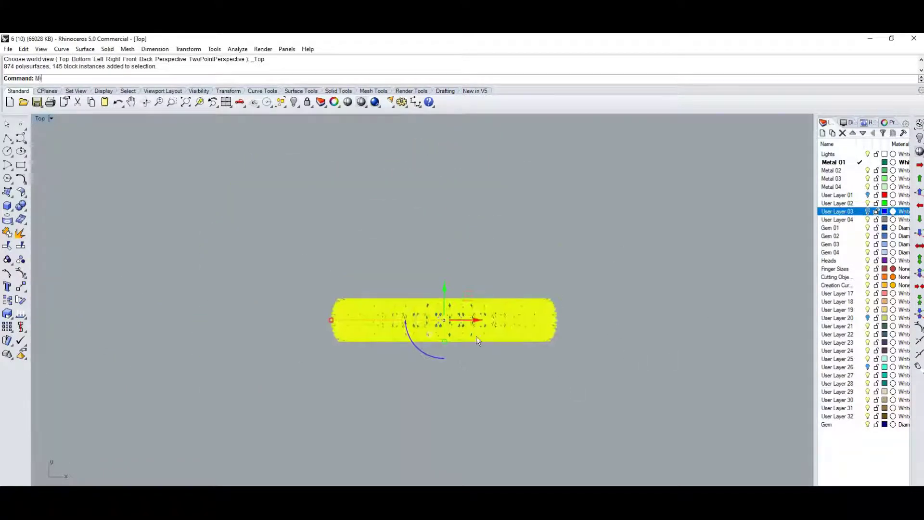
pyautogui.press('Return')
pyautogui.click(426, 273)
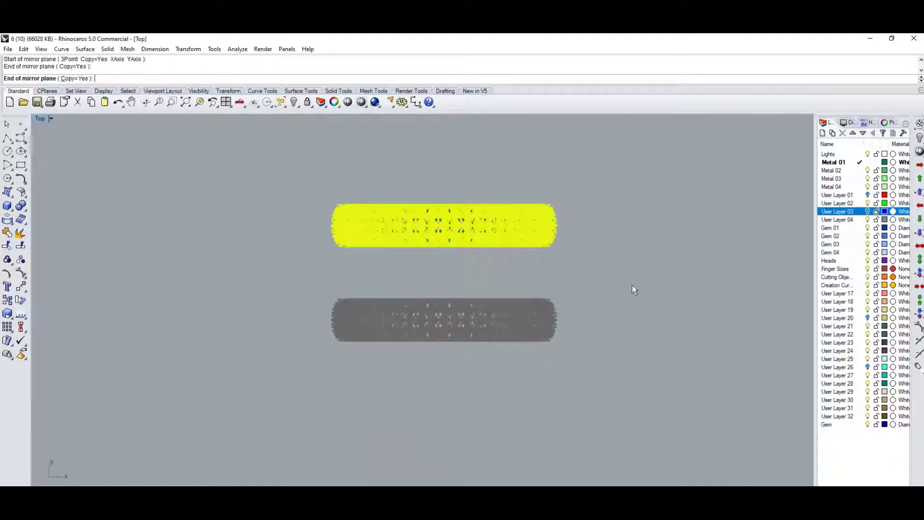
pyautogui.click(585, 331)
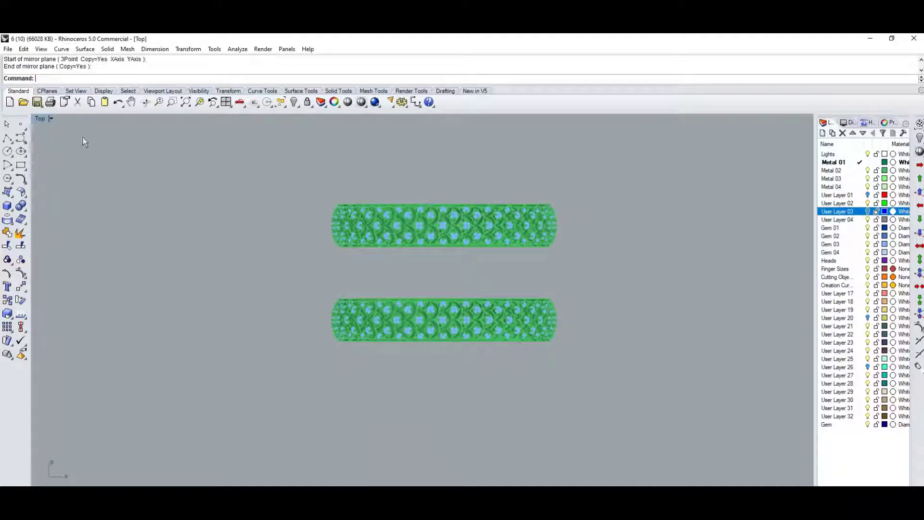
# Switch the viewport to Rendered display and orbit so the bangles stand as rings.
pyautogui.click(50, 119)
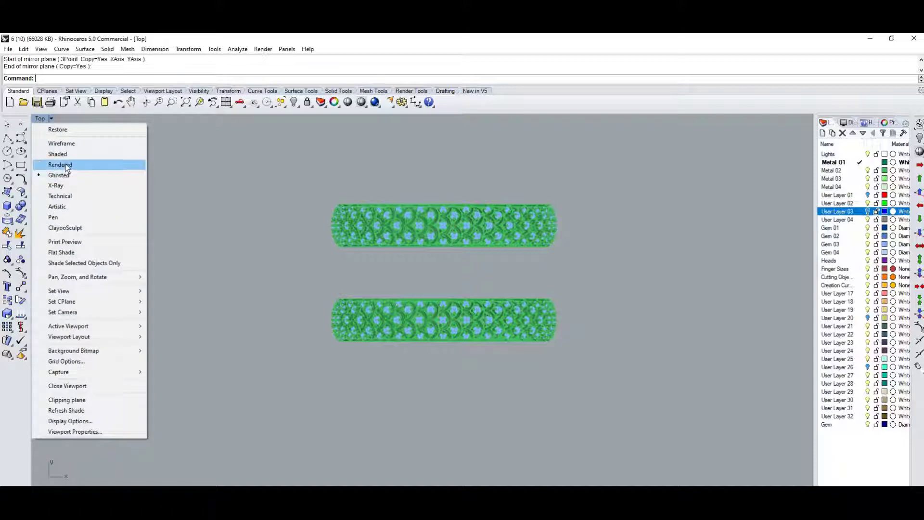
pyautogui.click(65, 165)
pyautogui.moveTo(578, 342)
pyautogui.keyDown('ctrl'); pyautogui.keyDown('shift'); pyautogui.mouseDown(button='right')
pyautogui.moveTo(461, 274)
pyautogui.moveTo(437, 286)
pyautogui.moveTo(531, 345)
pyautogui.mouseUp(button='right'); pyautogui.keyUp('shift'); pyautogui.keyUp('ctrl')
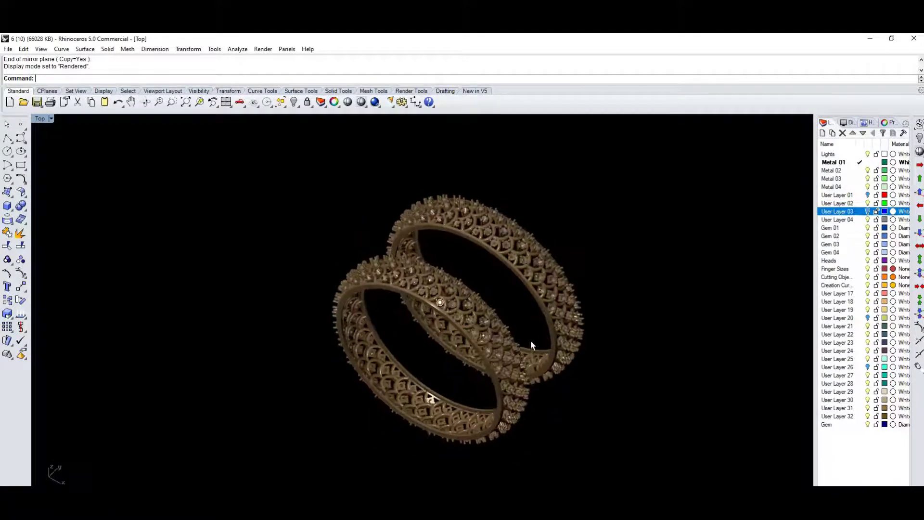
pyautogui.click(887, 124)
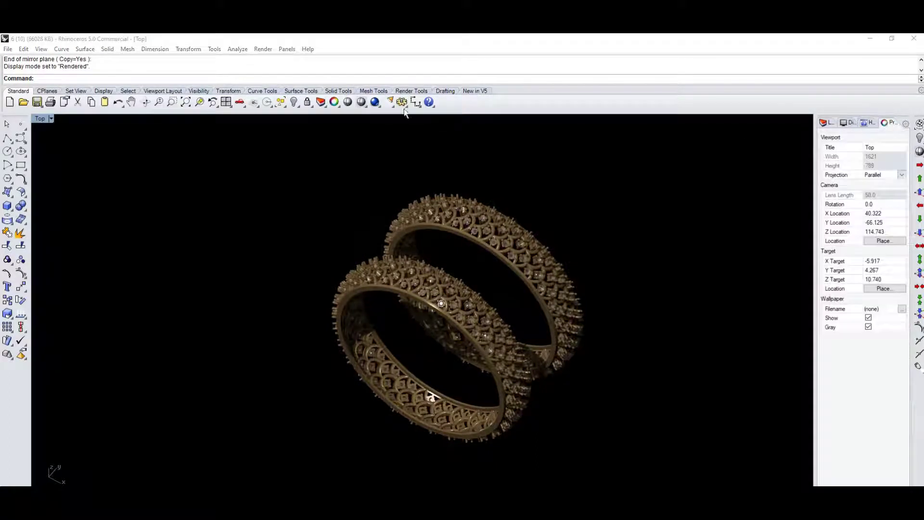
# Select all bangle polysurfaces and set their material assignment to By Object.
pyautogui.click(283, 103)
pyautogui.click(297, 163)
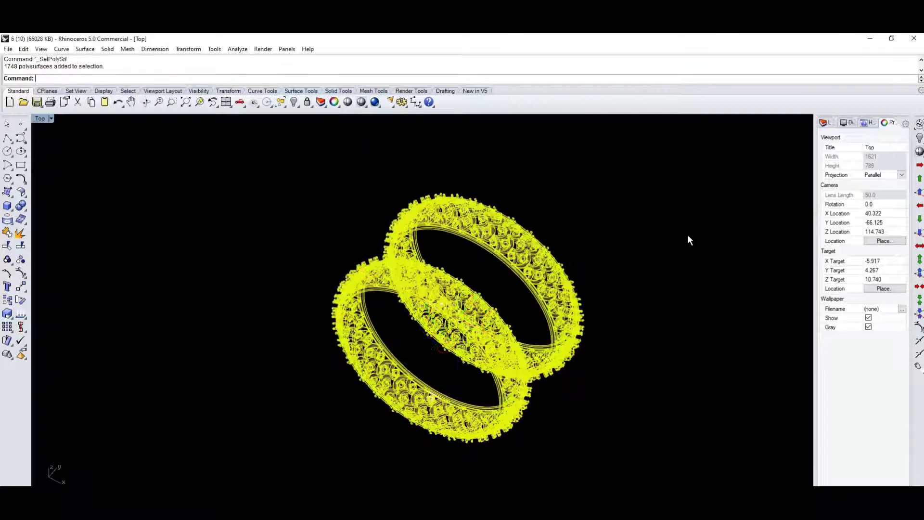
pyautogui.click(840, 137)
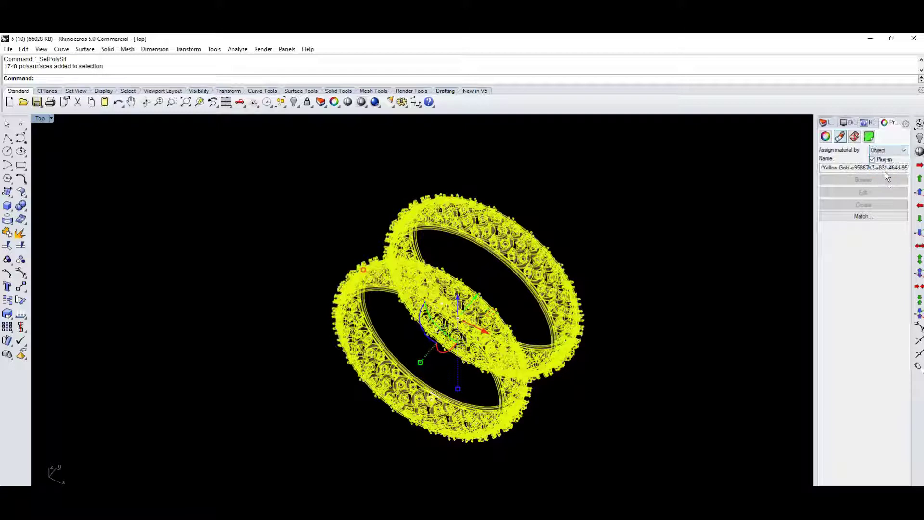
pyautogui.click(883, 166)
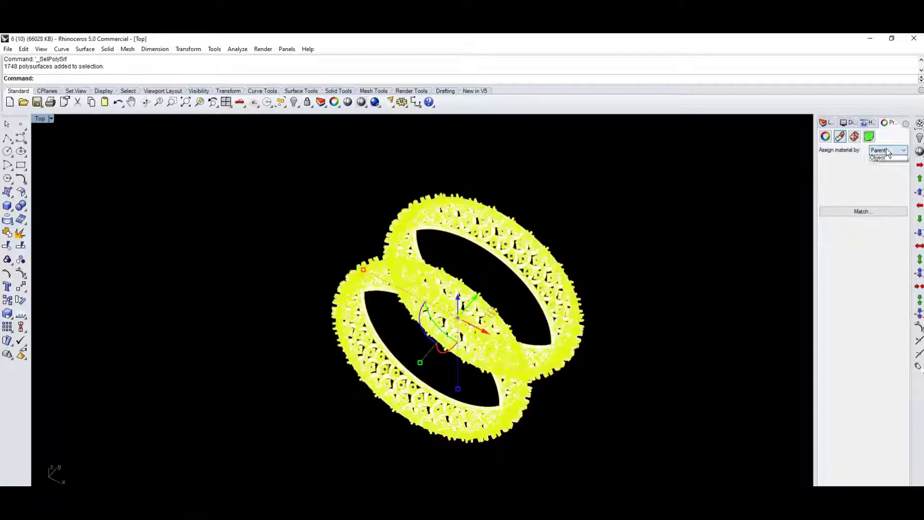
pyautogui.click(885, 149)
pyautogui.click(882, 172)
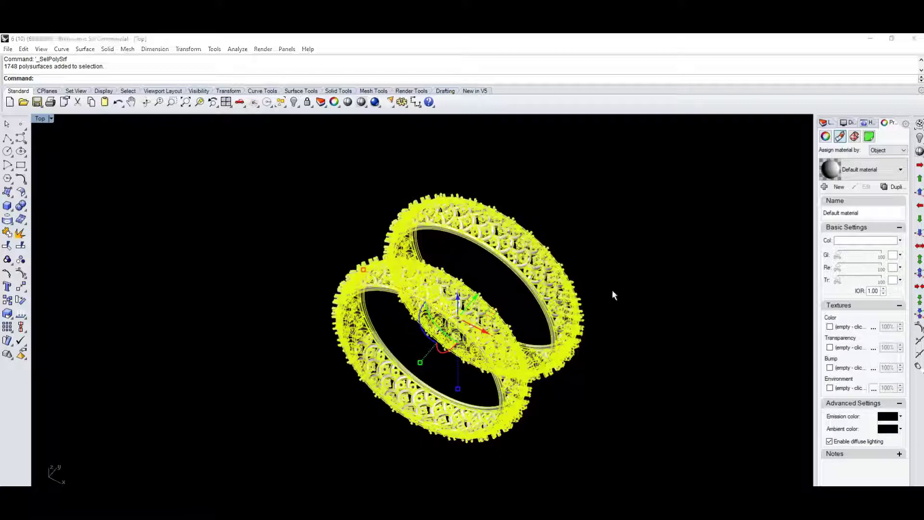
# Load the Gold2 material onto the bangles, then deselect to view the gold finish.
pyautogui.scroll(-2, 546, 288)
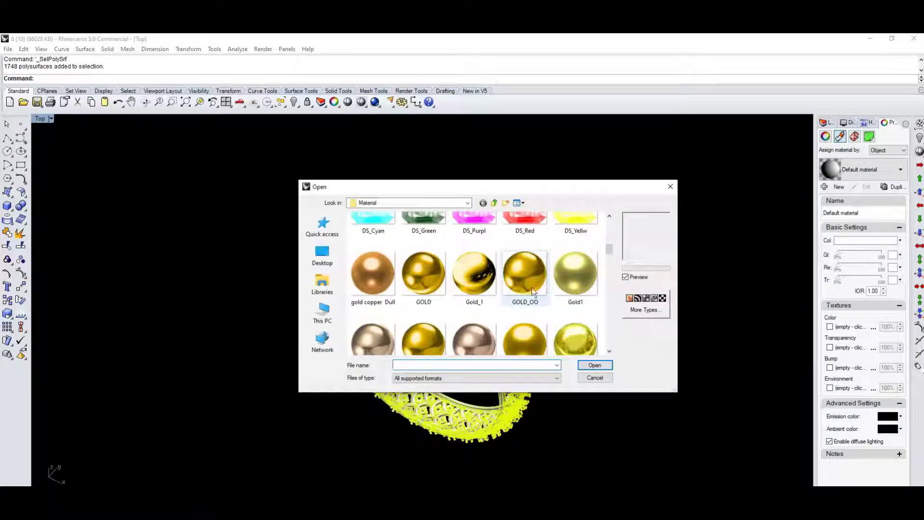
pyautogui.scroll(-2, 475, 299)
pyautogui.click(422, 250)
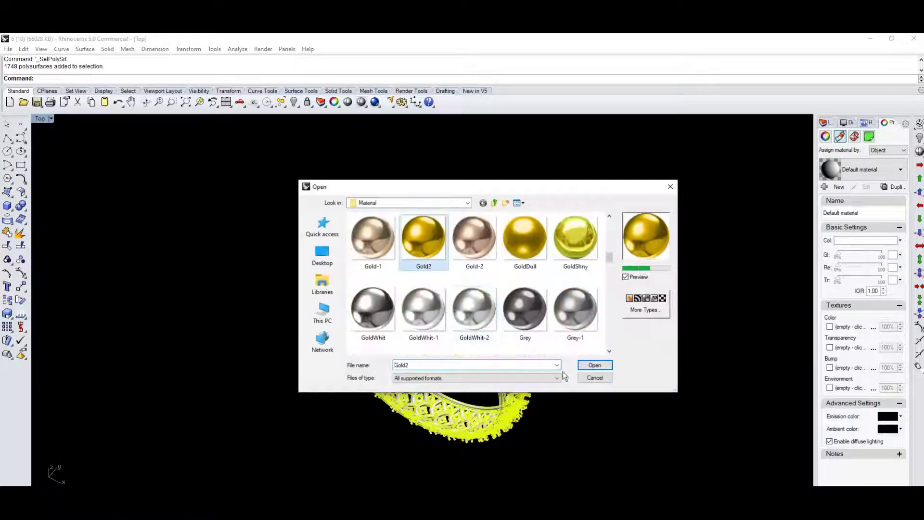
pyautogui.click(594, 366)
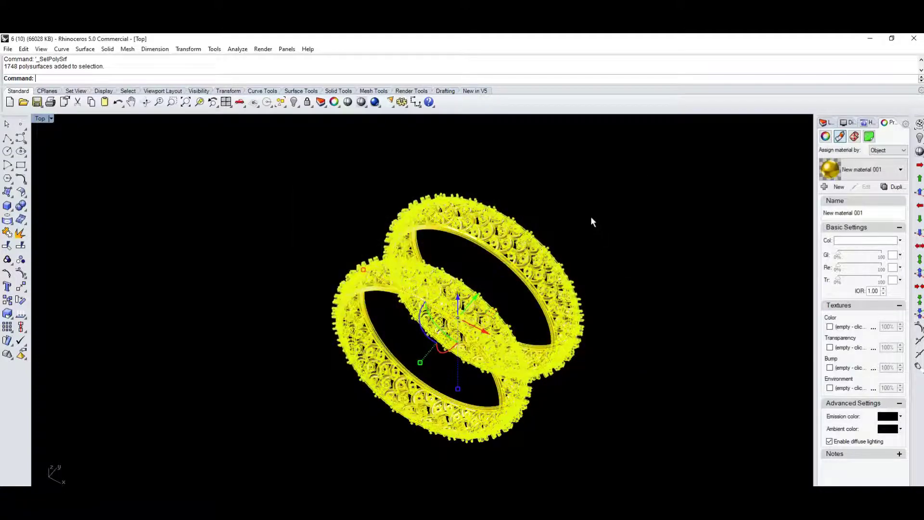
pyautogui.click(582, 197)
pyautogui.moveTo(582, 197); pyautogui.dragTo(590, 250, button='right')
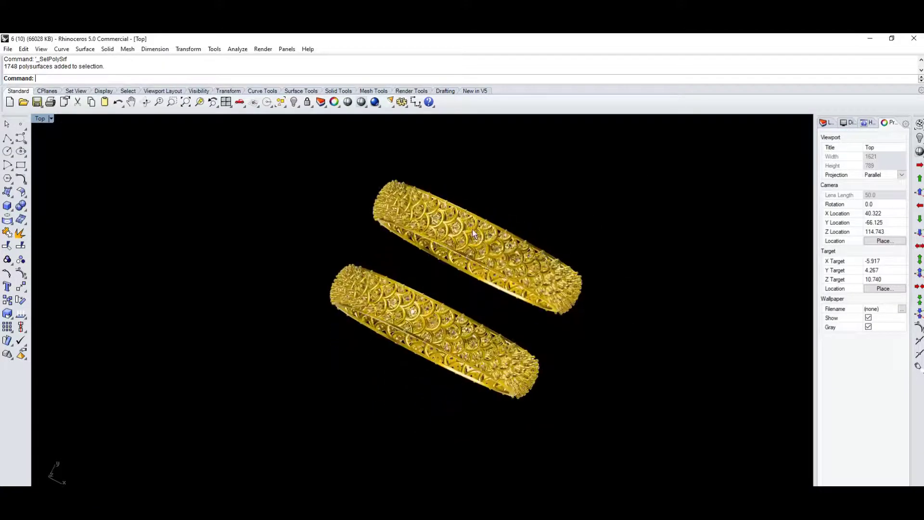
# Select the gem objects on the Gem 02 and Gem 03 layers from the Layers panel.
pyautogui.scroll(2, 487, 245)
pyautogui.scroll(3, 510, 231)
pyautogui.scroll(2, 541, 213)
pyautogui.scroll(-3, 541, 213)
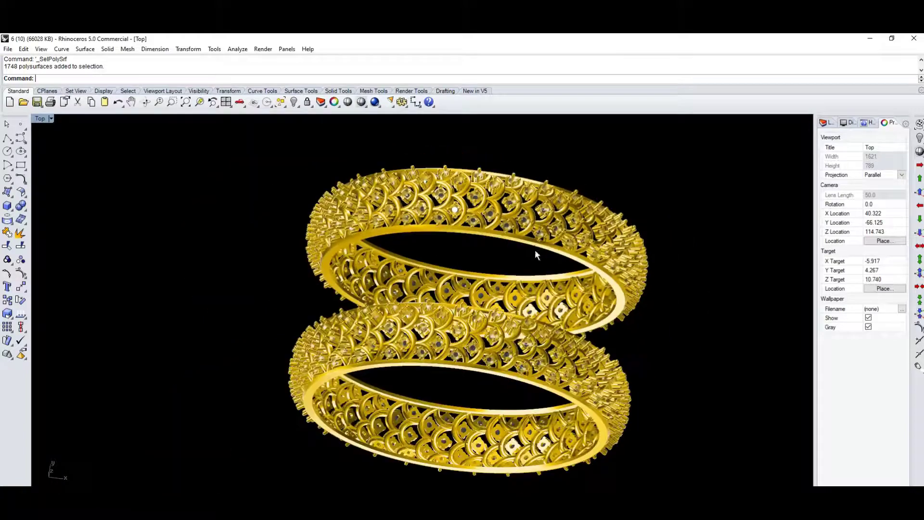
pyautogui.scroll(-1, 535, 250)
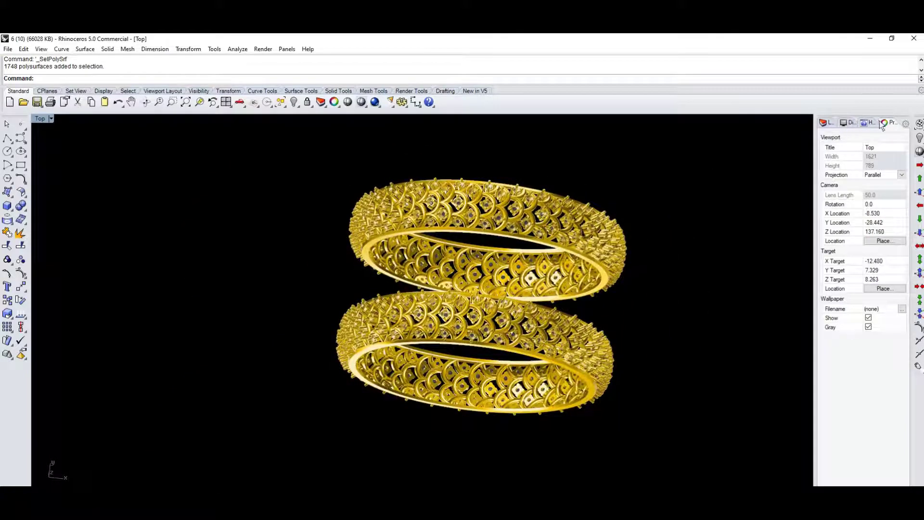
pyautogui.click(826, 123)
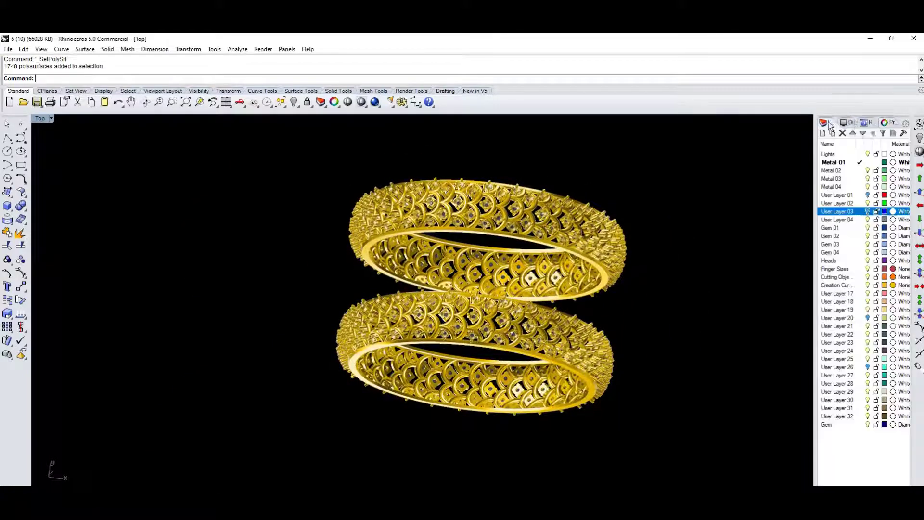
pyautogui.rightClick(879, 239)
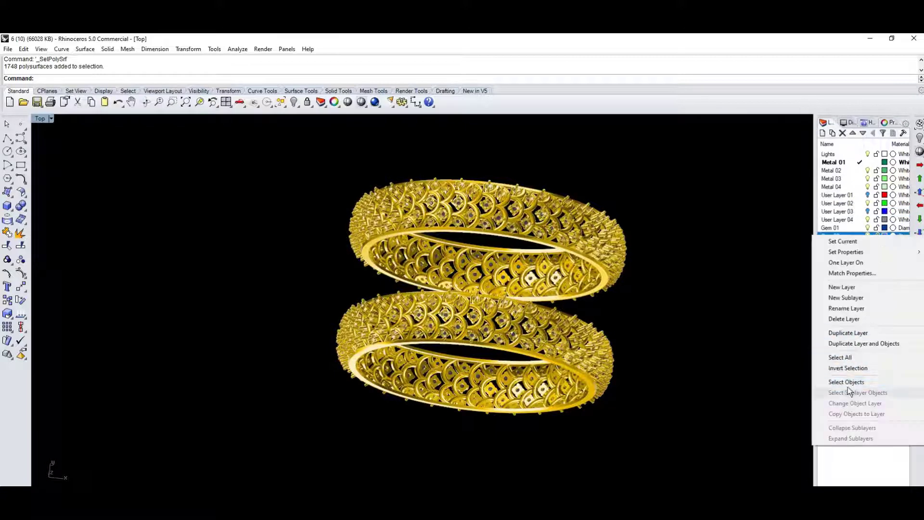
pyautogui.click(842, 382)
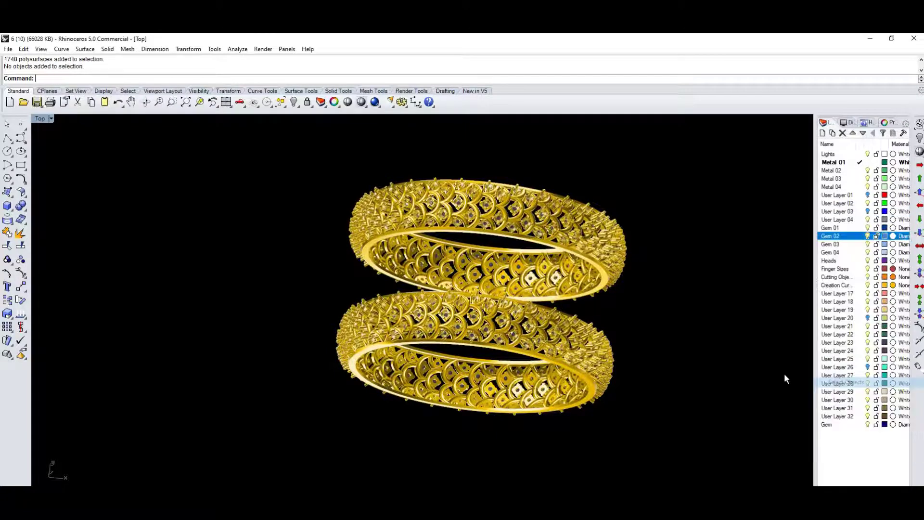
pyautogui.rightClick(870, 249)
pyautogui.click(849, 390)
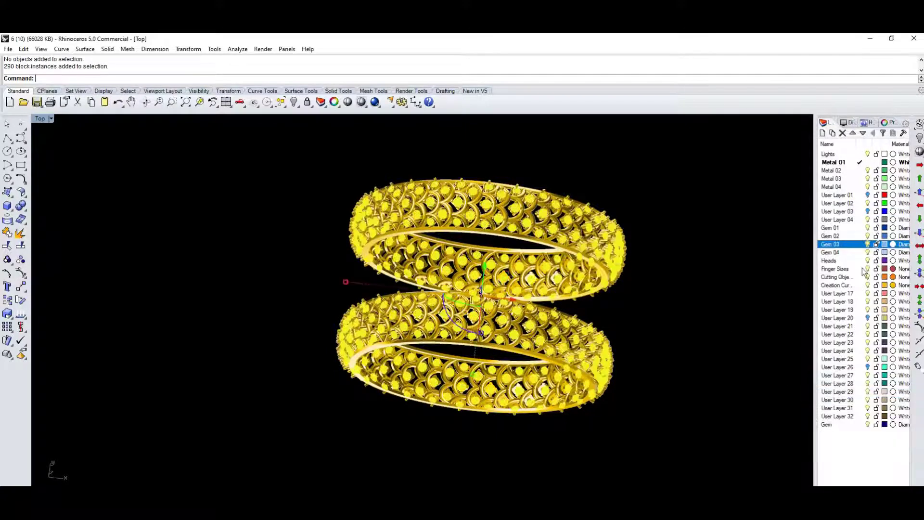
pyautogui.moveTo(715, 289); pyautogui.dragTo(738, 240, button='right')
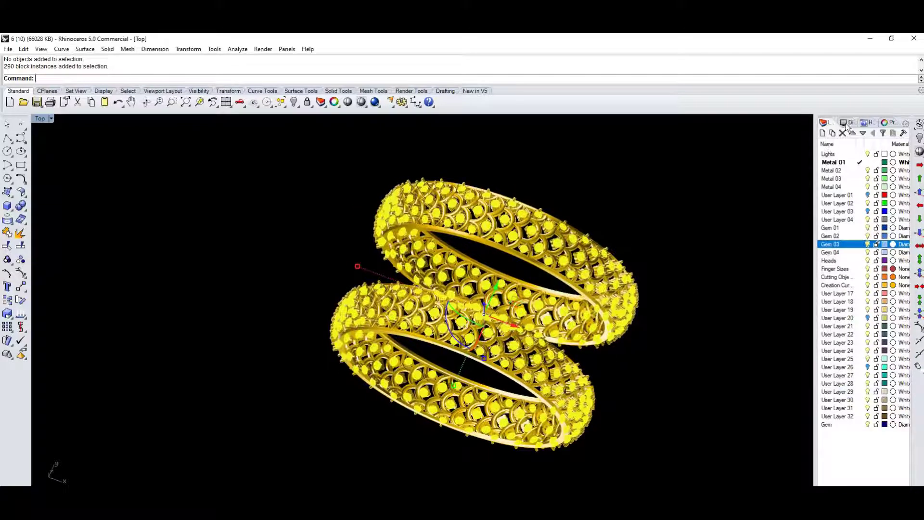
pyautogui.click(847, 122)
pyautogui.click(827, 122)
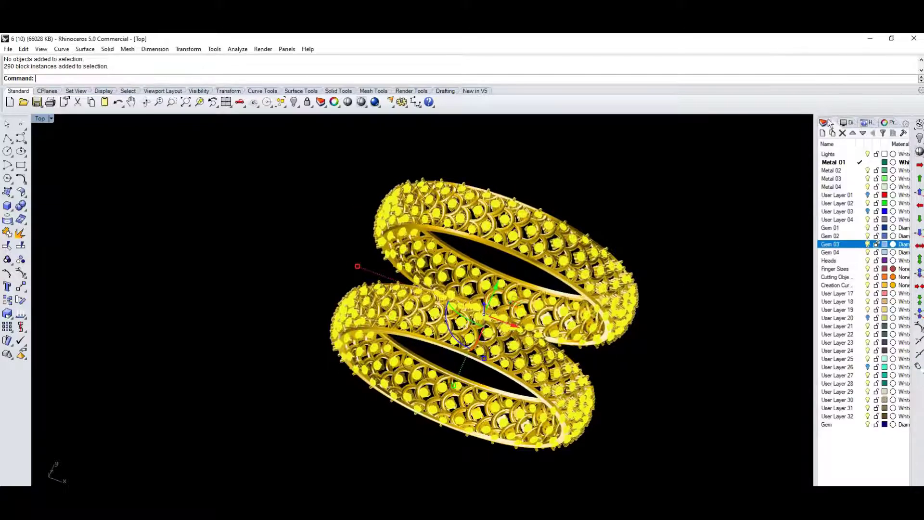
# Assign the Diamond material from the library to the selected gems.
pyautogui.click(885, 123)
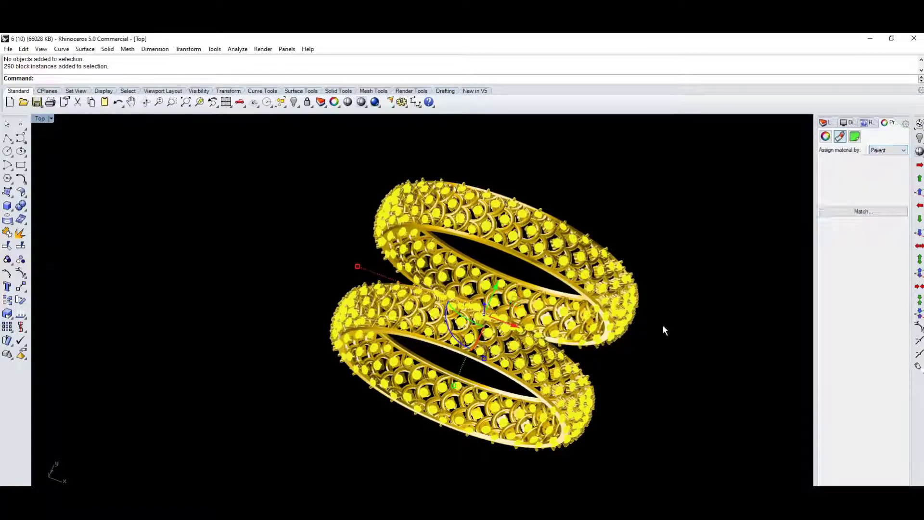
pyautogui.moveTo(664, 325)
pyautogui.mouseDown(button='right')
pyautogui.moveTo(606, 296)
pyautogui.moveTo(563, 247)
pyautogui.mouseUp(button='right')
pyautogui.scroll(3, 559, 249)
pyautogui.scroll(3, 556, 273)
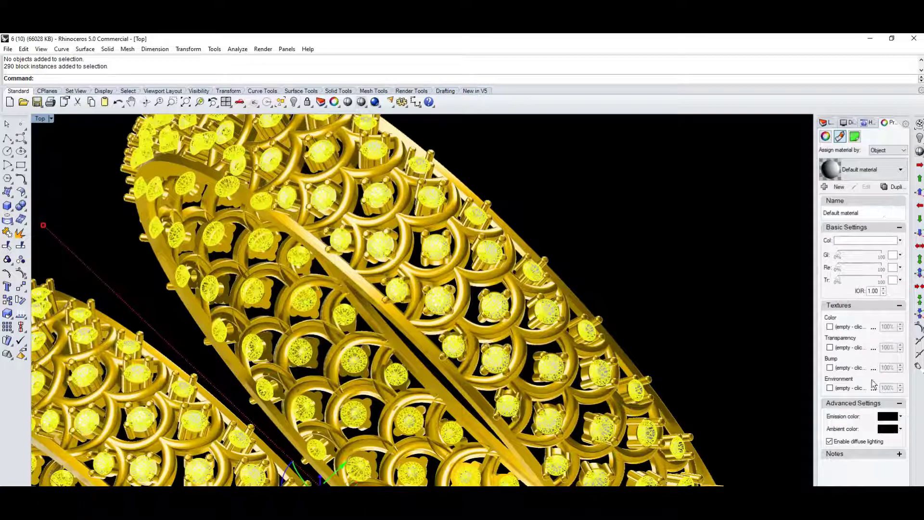
pyautogui.click(874, 388)
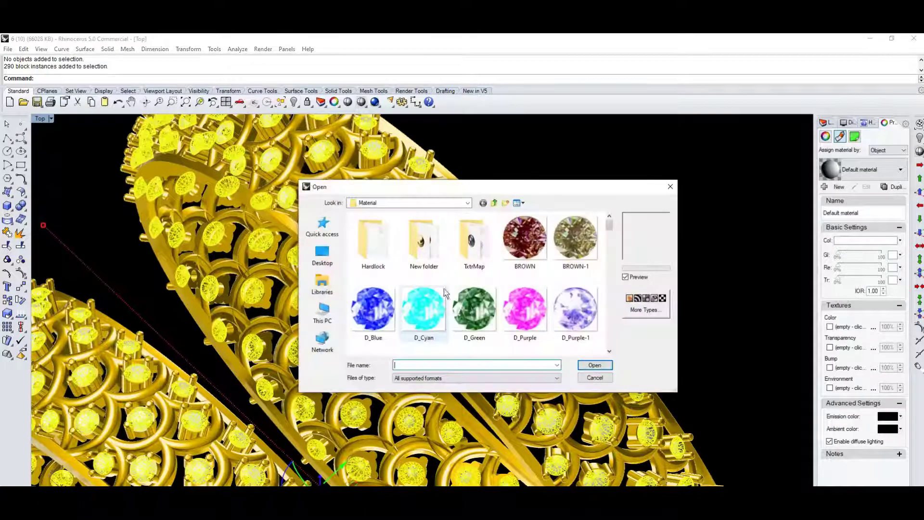
pyautogui.scroll(-3, 609, 235)
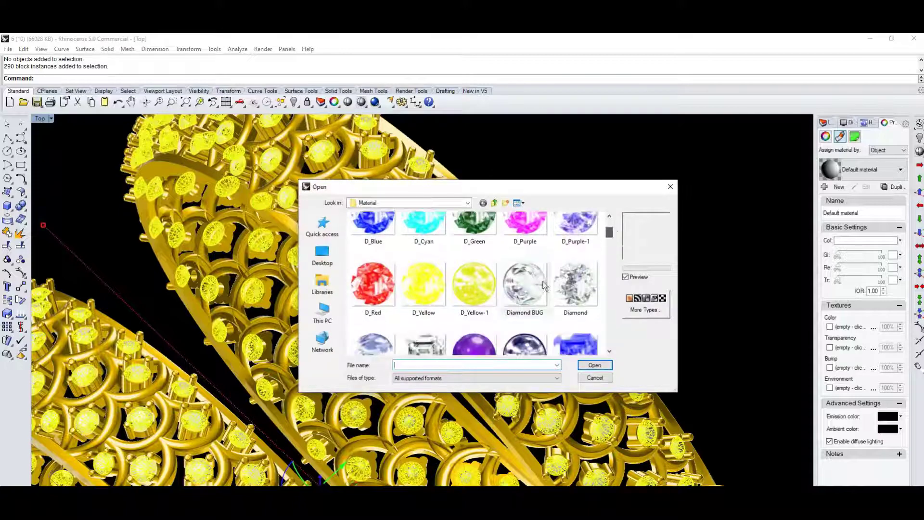
pyautogui.click(572, 292)
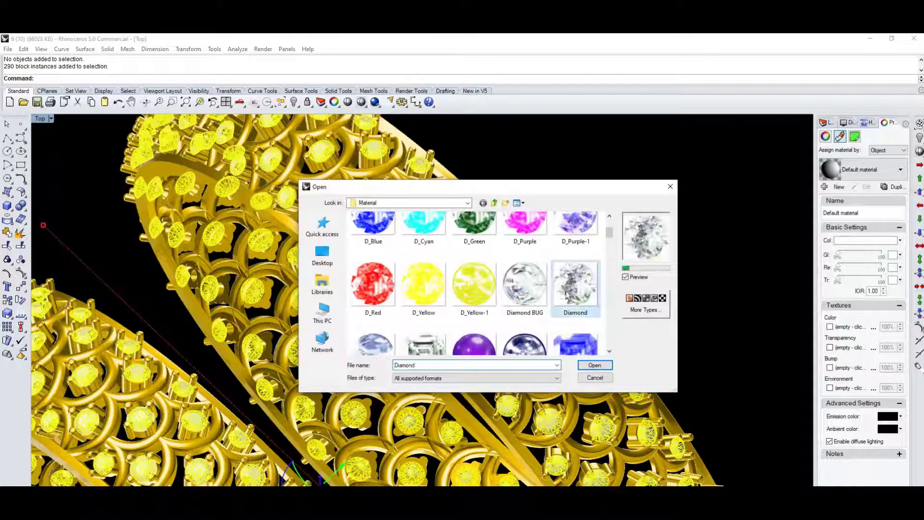
pyautogui.click(594, 366)
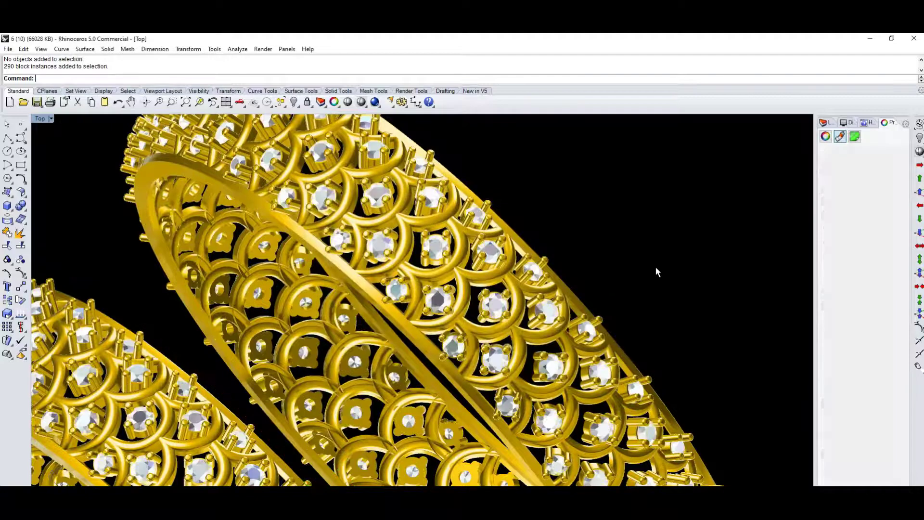
# Orbit the view to show the ring openings and look at the rings from above.
pyautogui.scroll(-3, 652, 230)
pyautogui.scroll(-3, 651, 230)
pyautogui.scroll(-2, 651, 230)
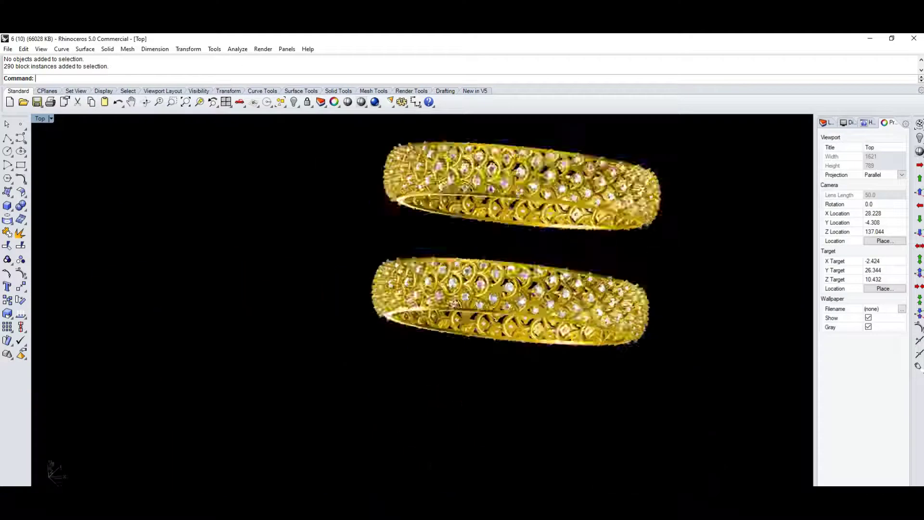
pyautogui.moveTo(651, 230)
pyautogui.mouseDown(button='right')
pyautogui.moveTo(591, 261)
pyautogui.moveTo(605, 222)
pyautogui.moveTo(512, 224)
pyautogui.moveTo(495, 233)
pyautogui.moveTo(449, 340)
pyautogui.mouseUp(button='right')
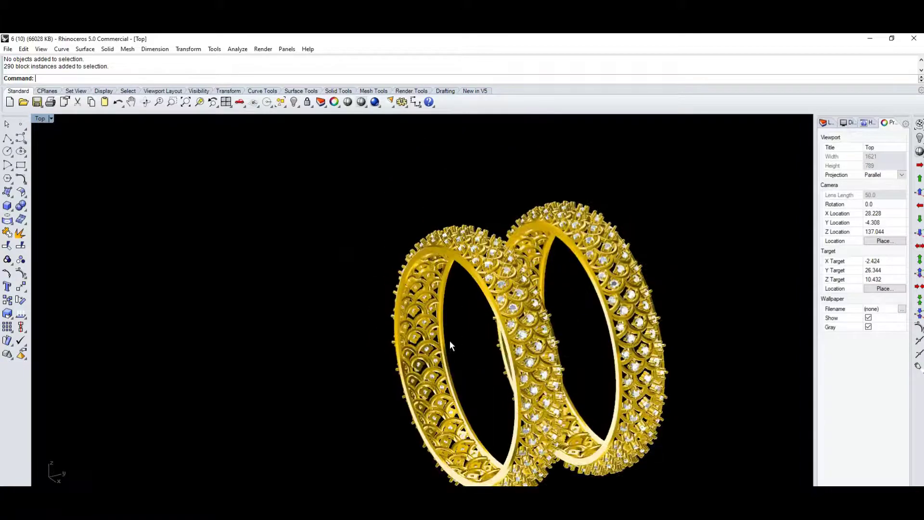
pyautogui.scroll(3, 449, 340)
pyautogui.scroll(1, 452, 299)
pyautogui.moveTo(451, 276)
pyautogui.mouseDown(button='right')
pyautogui.moveTo(441, 326)
pyautogui.moveTo(522, 311)
pyautogui.moveTo(526, 363)
pyautogui.mouseUp(button='right')
pyautogui.scroll(-3, 524, 312)
pyautogui.scroll(-2, 526, 366)
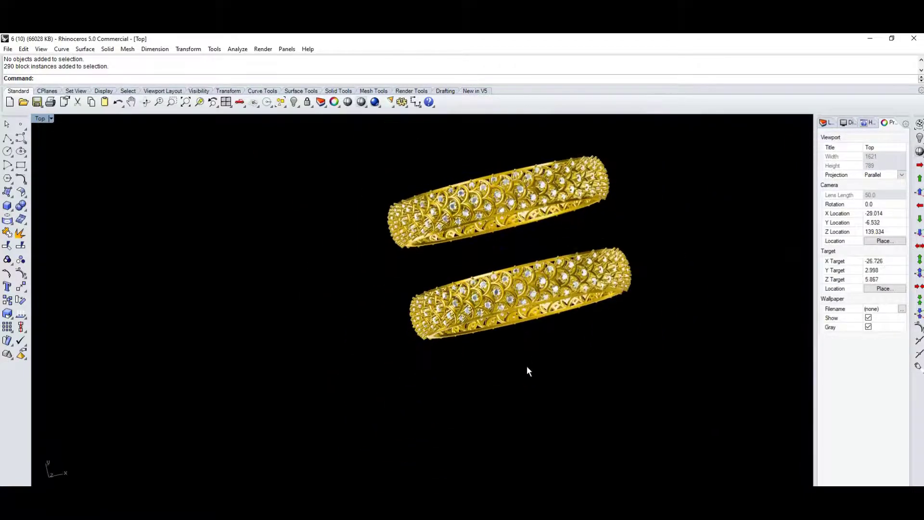
# Snap to Top, tilt, then switch to Perspective and zoom in on both bangles.
pyautogui.hotkey('ctrl', 'F1')
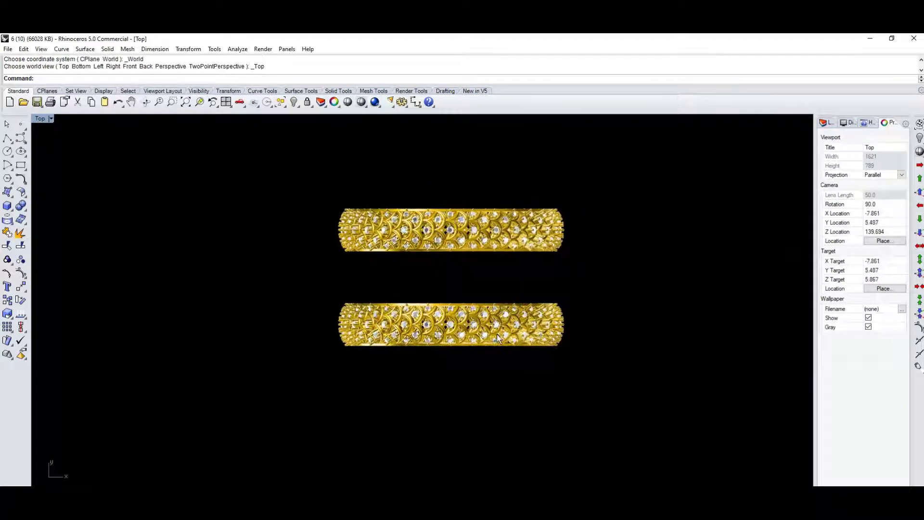
pyautogui.moveTo(549, 354)
pyautogui.mouseDown(button='right')
pyautogui.moveTo(501, 330)
pyautogui.moveTo(462, 341)
pyautogui.moveTo(463, 322)
pyautogui.moveTo(474, 348)
pyautogui.moveTo(491, 329)
pyautogui.moveTo(378, 319)
pyautogui.moveTo(432, 308)
pyautogui.moveTo(420, 292)
pyautogui.moveTo(419, 198)
pyautogui.mouseUp(button='right')
pyautogui.hotkey('ctrl', 'F4')
pyautogui.scroll(3, 471, 330)
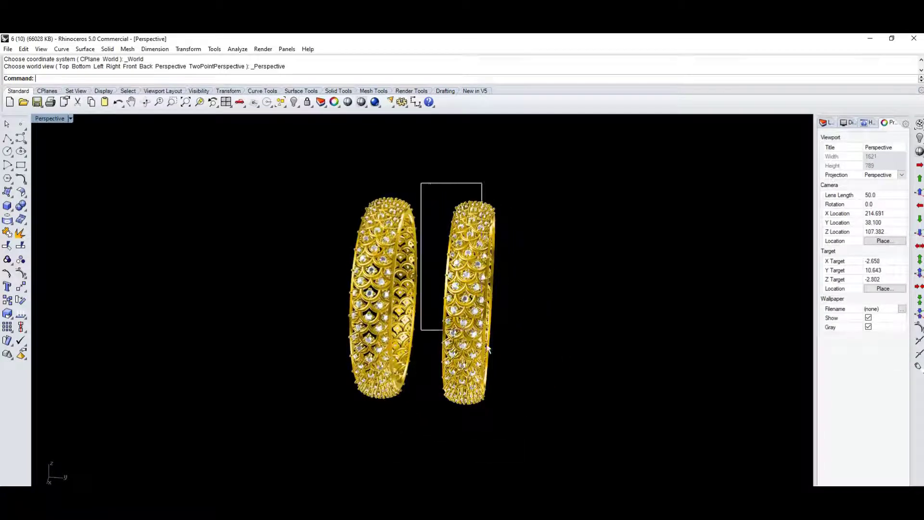
# Delete the right-hand bangle, tilt the remaining one, and paste a screen capture into Paint.
pyautogui.moveTo(487, 347); pyautogui.dragTo(556, 437)
pyautogui.press('Delete')
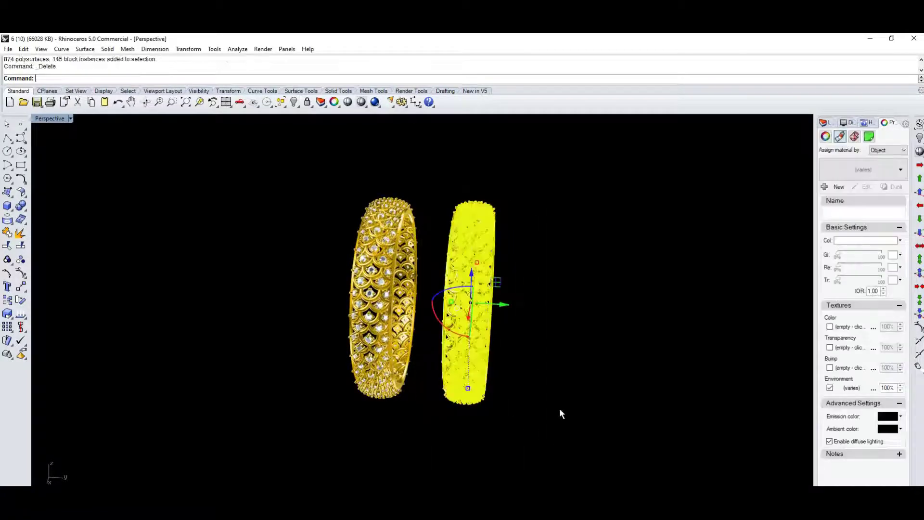
pyautogui.moveTo(475, 361); pyautogui.dragTo(555, 377, button='right')
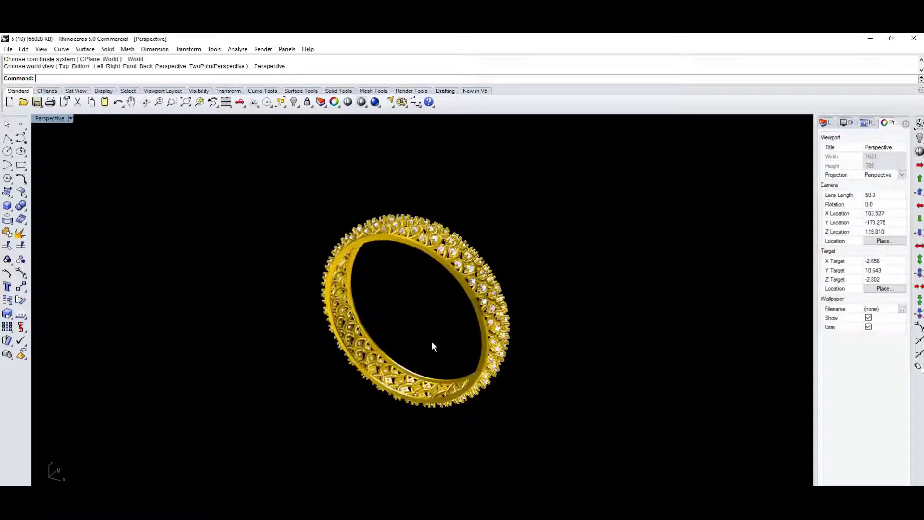
pyautogui.moveTo(431, 341)
pyautogui.mouseDown(button='right')
pyautogui.moveTo(437, 361)
pyautogui.moveTo(408, 327)
pyautogui.moveTo(421, 320)
pyautogui.mouseUp(button='right')
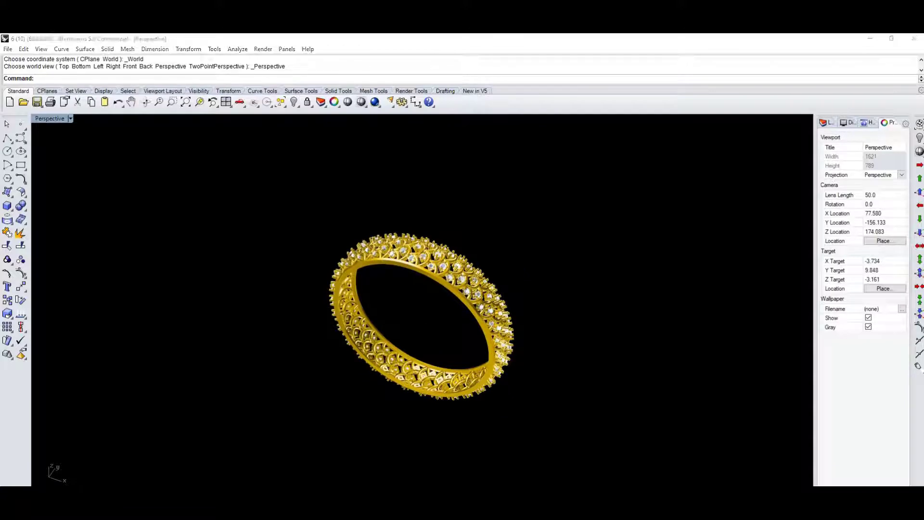
pyautogui.hotkey('alt', 'Tab')
pyautogui.hotkey('ctrl', 'v')
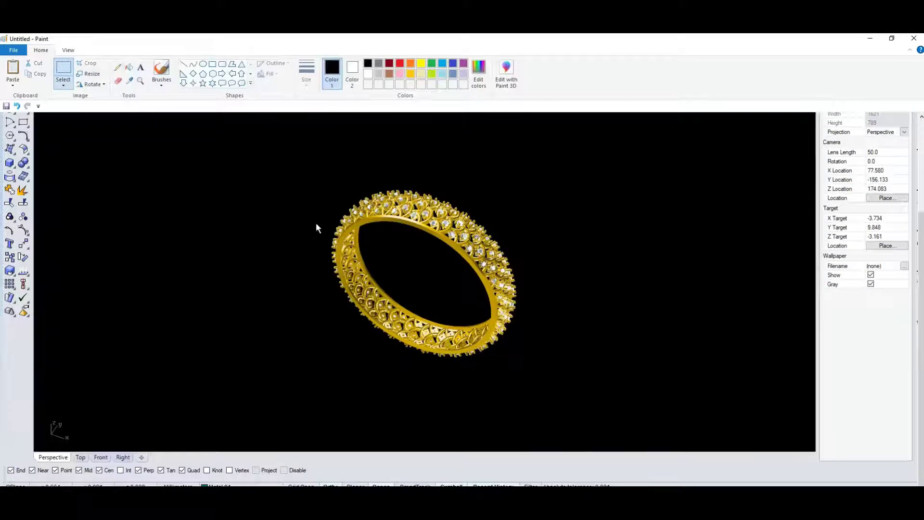
# Cut the bangle region into a new unsaved Paint image and trim the canvas to fit.
pyautogui.moveTo(284, 165); pyautogui.dragTo(561, 384)
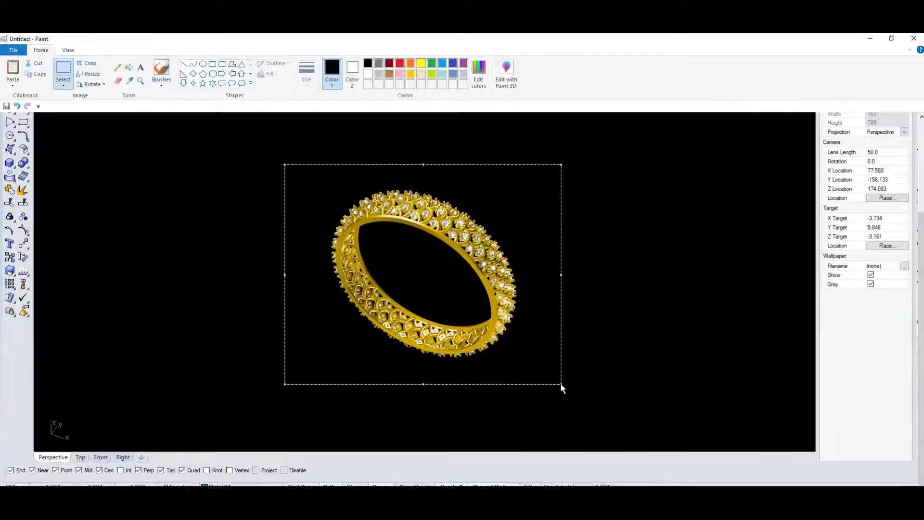
pyautogui.hotkey('ctrl', 'x')
pyautogui.hotkey('ctrl', 'n')
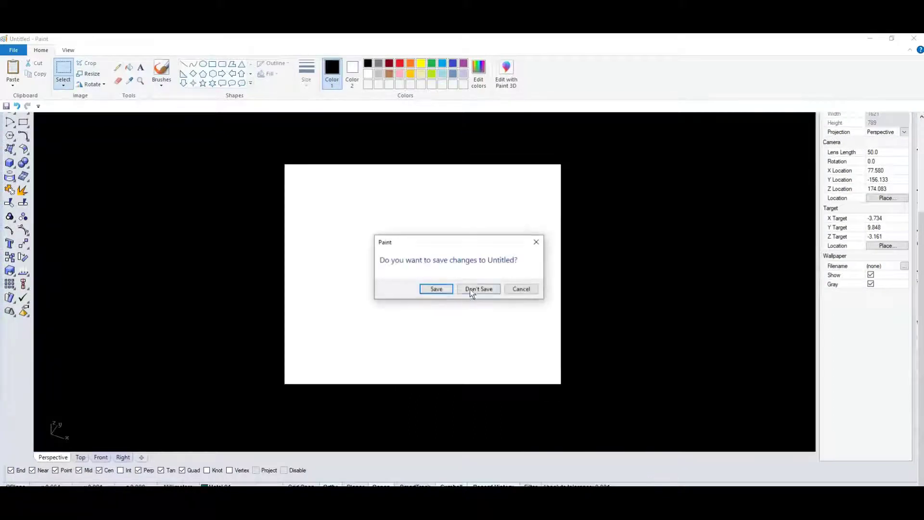
pyautogui.click(476, 287)
pyautogui.hotkey('ctrl', 'v')
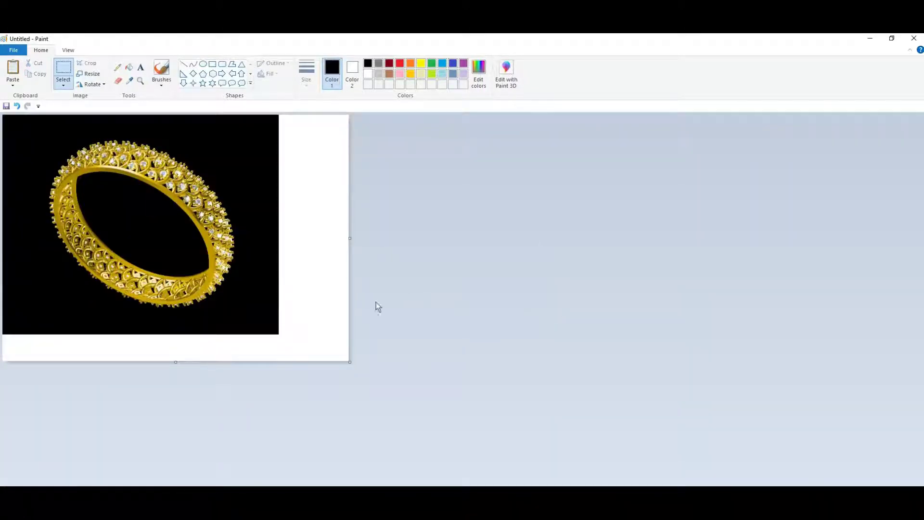
pyautogui.moveTo(350, 362); pyautogui.dragTo(273, 329)
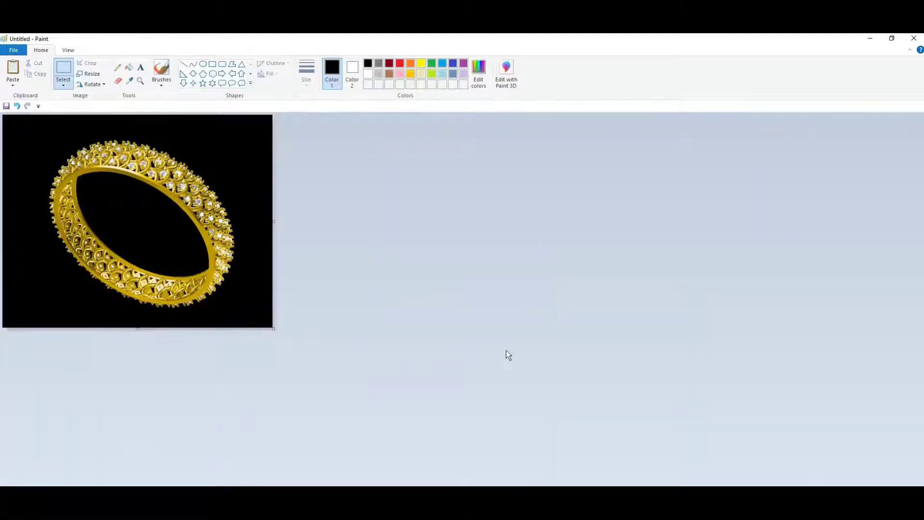
# In Rhino's Top view, select the bangle and mirror it to create a second copy.
pyautogui.click(865, 36)
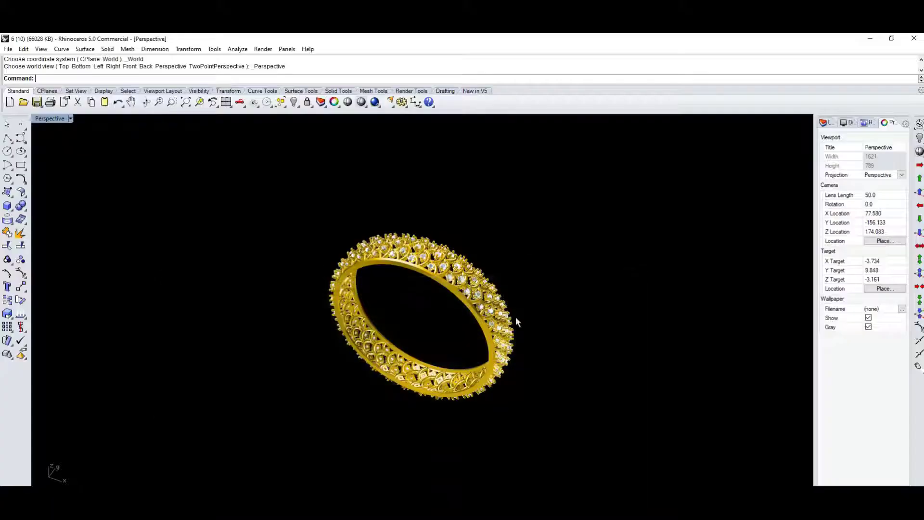
pyautogui.hotkey('ctrl', 'F1')
pyautogui.moveTo(603, 232); pyautogui.dragTo(317, 381)
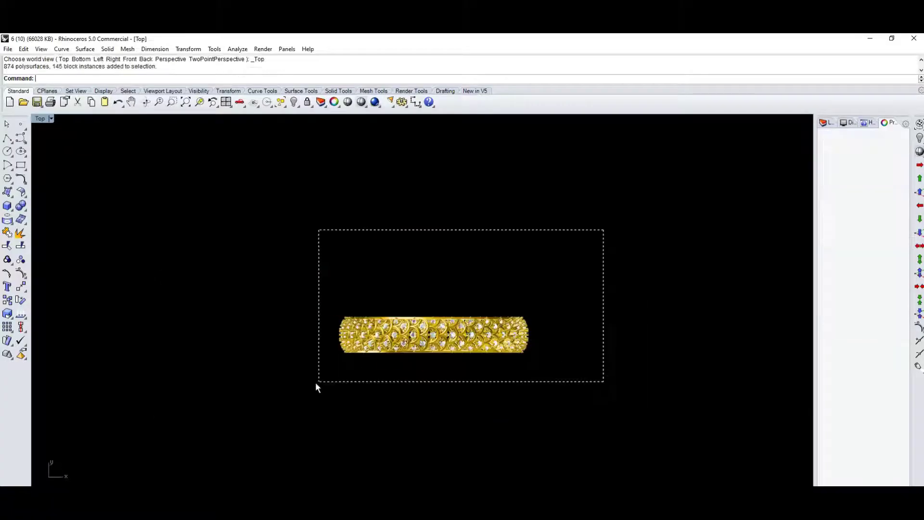
pyautogui.write('mirror')
pyautogui.press('Return')
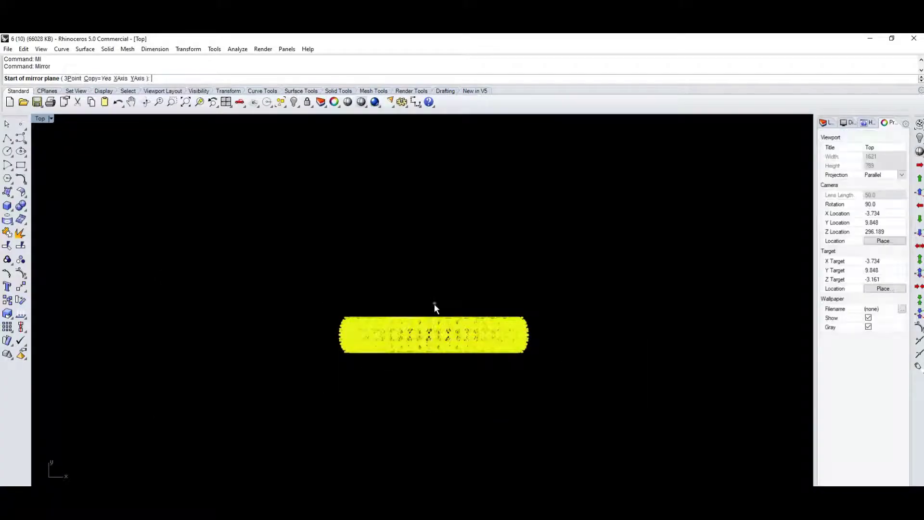
pyautogui.click(434, 304)
pyautogui.click(570, 302)
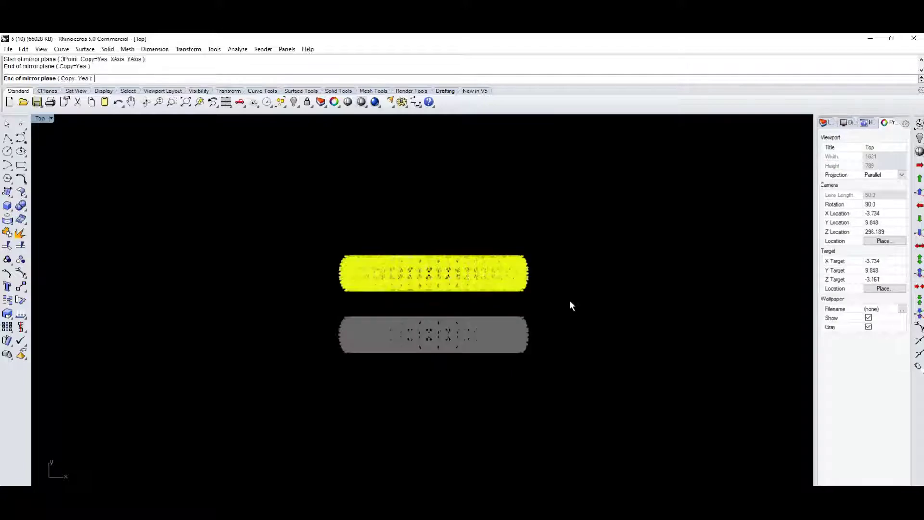
pyautogui.click(570, 299)
# Inspect the pair in Perspective, then return to a straight-down Top view.
pyautogui.hotkey('ctrl', 'F4')
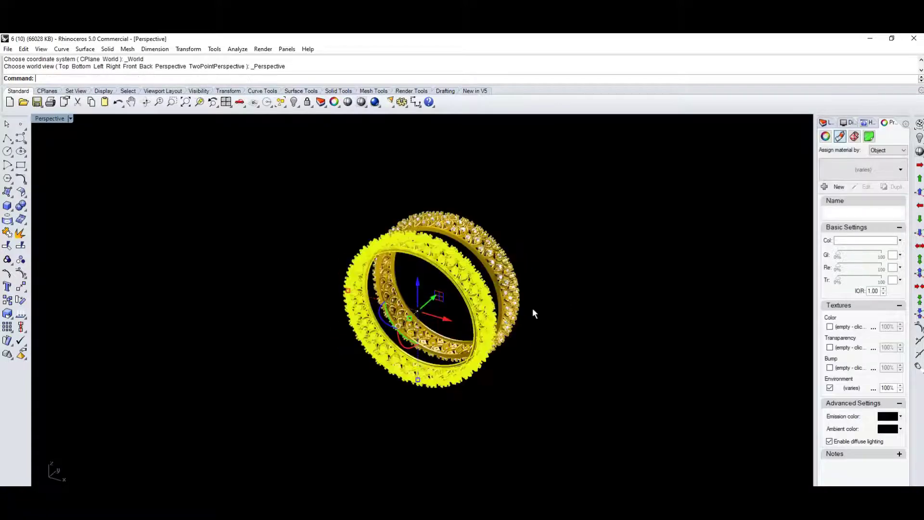
pyautogui.scroll(3, 466, 262)
pyautogui.press('Escape')
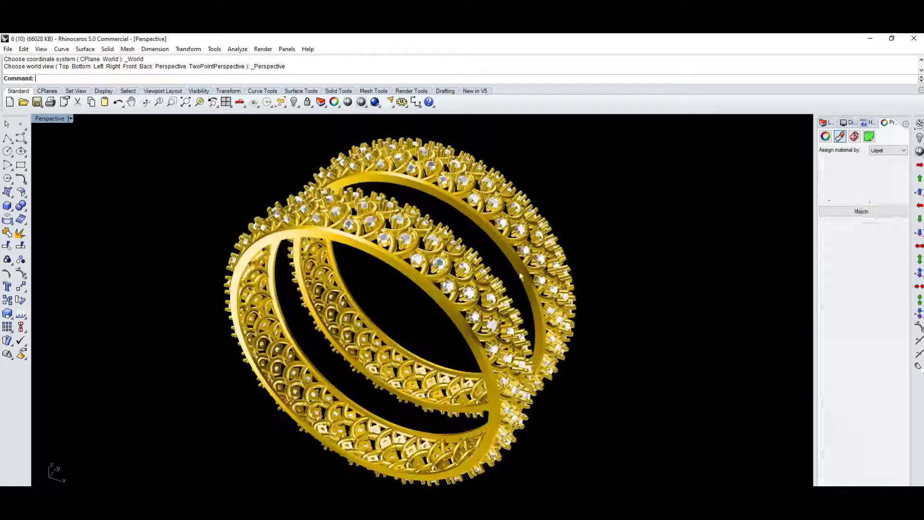
pyautogui.moveTo(529, 281)
pyautogui.mouseDown(button='right')
pyautogui.moveTo(535, 321)
pyautogui.moveTo(516, 306)
pyautogui.moveTo(427, 299)
pyautogui.moveTo(536, 288)
pyautogui.moveTo(523, 298)
pyautogui.mouseUp(button='right')
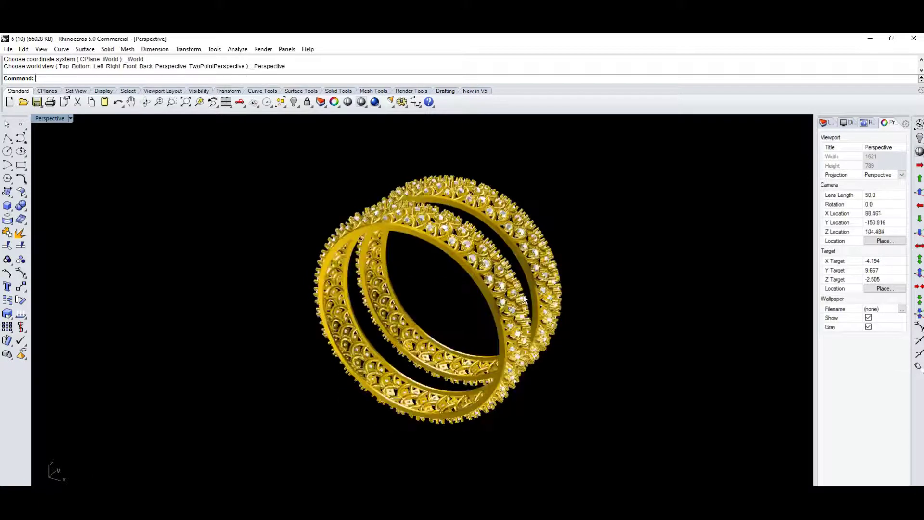
pyautogui.scroll(-1, 509, 311)
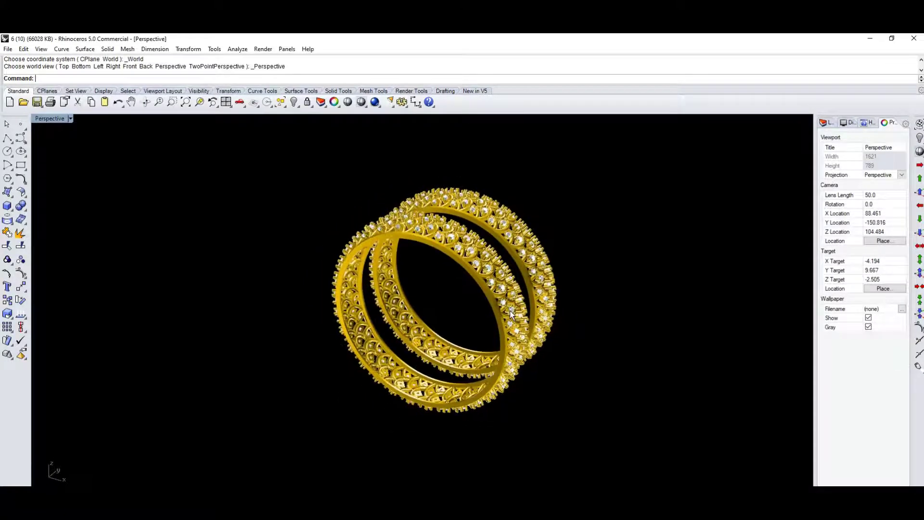
pyautogui.moveTo(511, 310)
pyautogui.mouseDown(button='right')
pyautogui.moveTo(532, 338)
pyautogui.moveTo(492, 309)
pyautogui.moveTo(501, 310)
pyautogui.moveTo(500, 274)
pyautogui.moveTo(505, 310)
pyautogui.mouseUp(button='right')
pyautogui.hotkey('ctrl', 'F1')
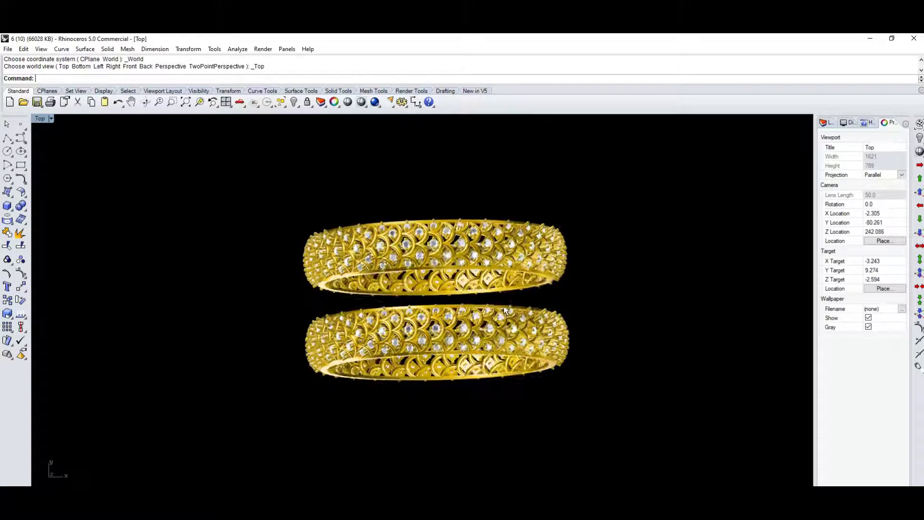
pyautogui.press('Home')
pyautogui.press('Home')
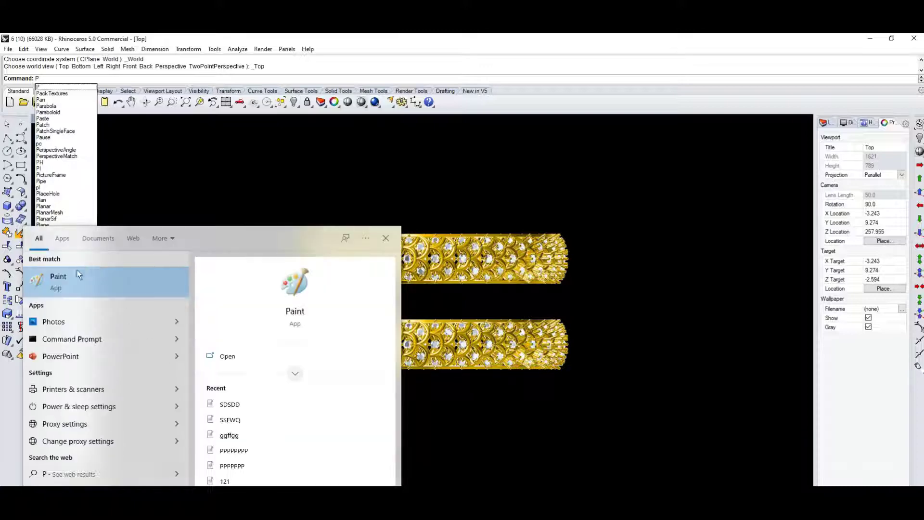
# Paste the two-bangle capture into a new Paint image, trim the canvas, and minimise Paint.
pyautogui.click(125, 279)
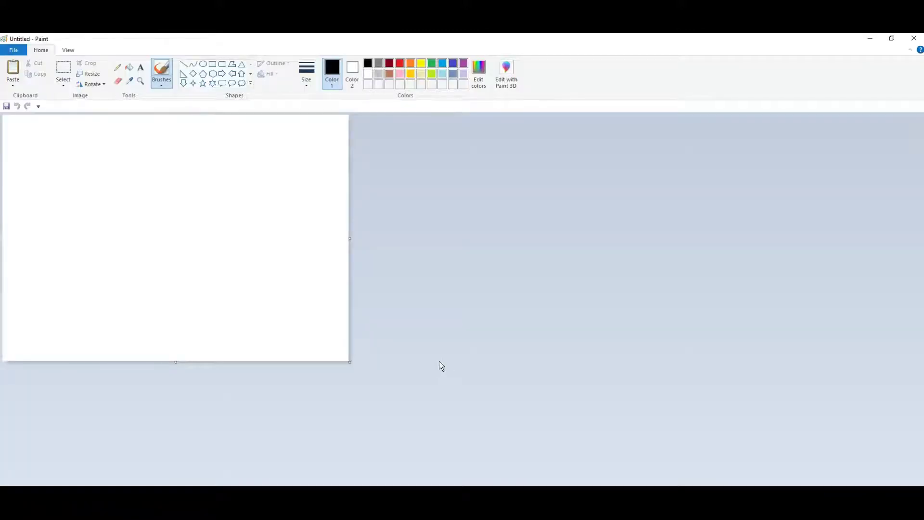
pyautogui.hotkey('ctrl', 'v')
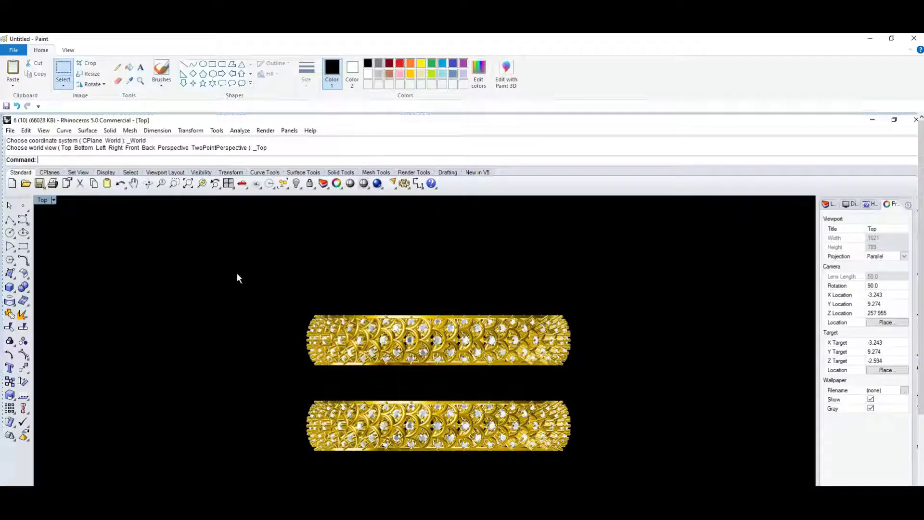
pyautogui.press('Delete')
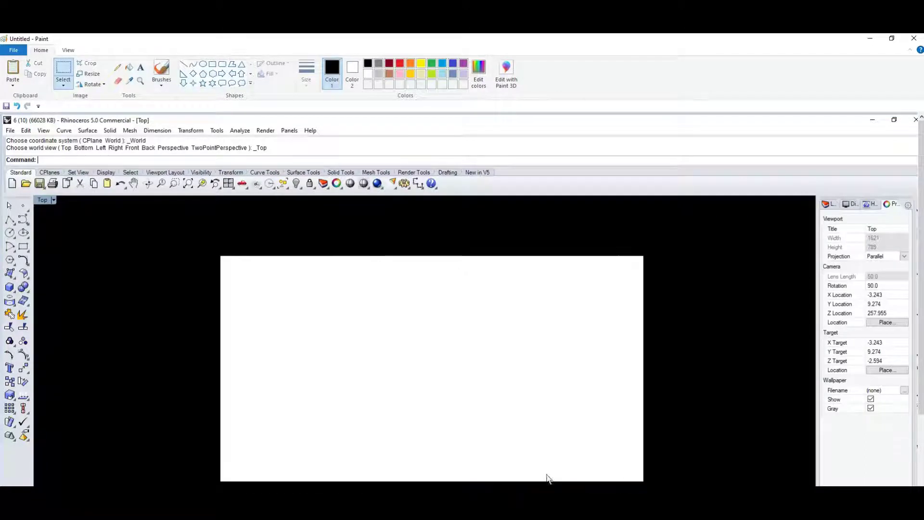
pyautogui.hotkey('alt', 'F4')
pyautogui.click(477, 289)
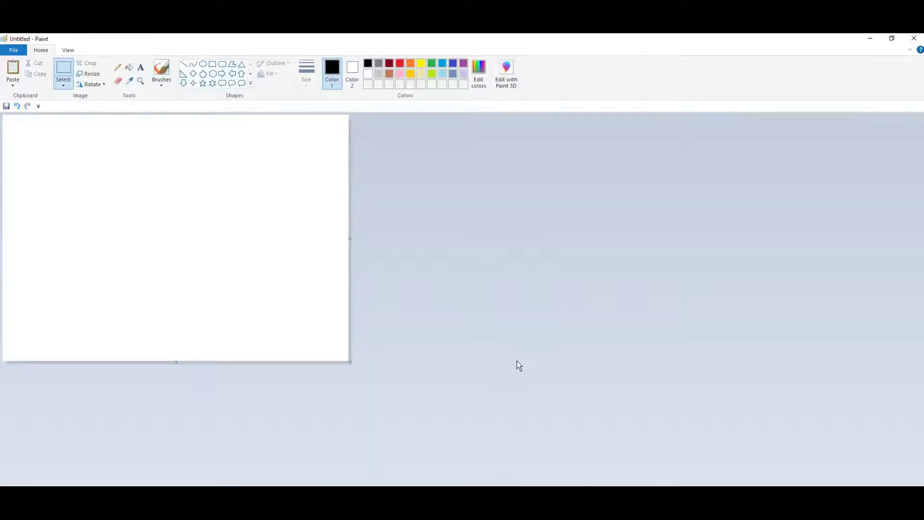
pyautogui.hotkey('ctrl', 'v')
pyautogui.moveTo(426, 362); pyautogui.dragTo(401, 335)
pyautogui.click(870, 38)
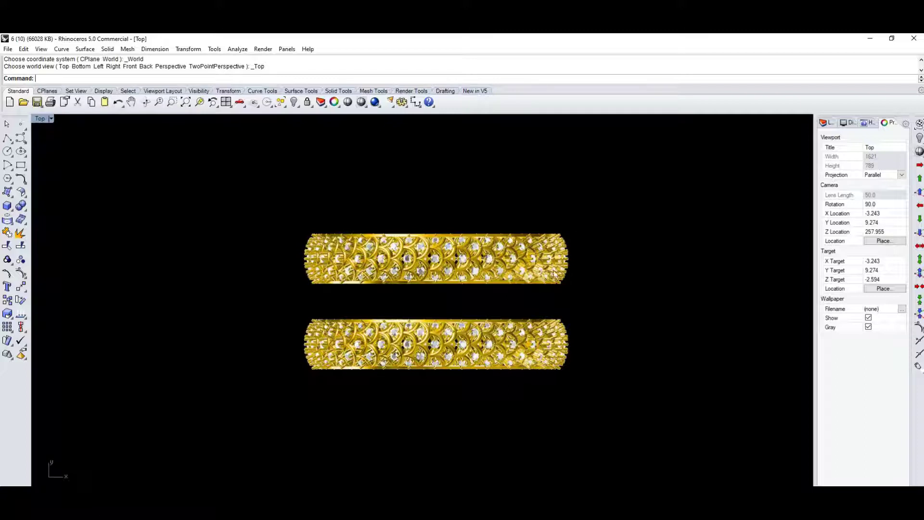
# Save the two-bangle Rhino model with Ctrl+S.
pyautogui.hotkey('ctrl', 's')
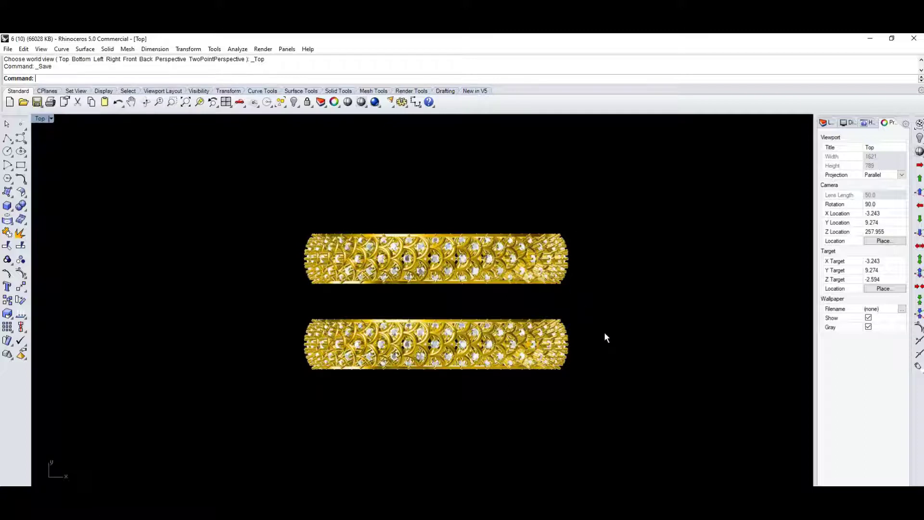